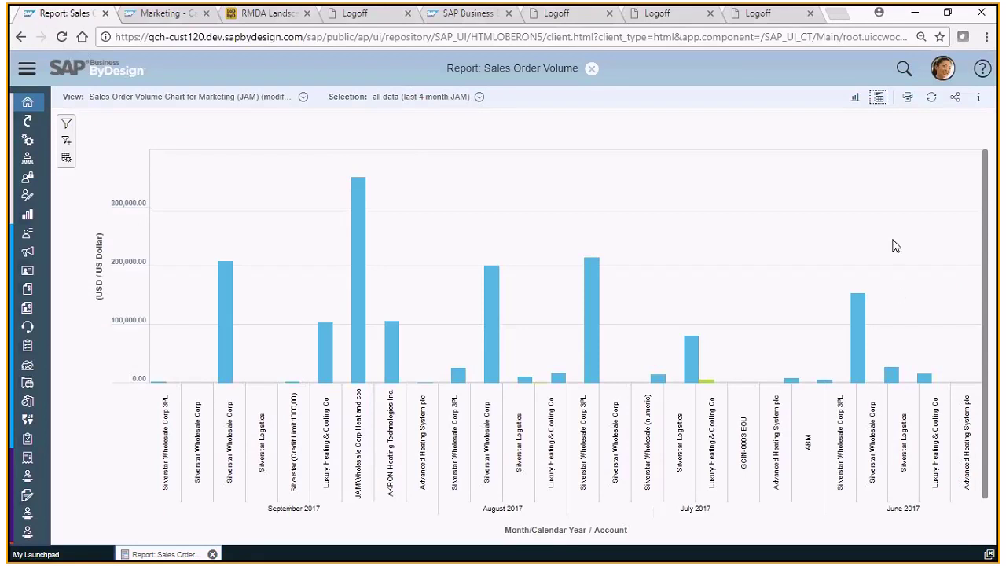
Switch the Sales Order Volume report to the Table and Chart view.
click(878, 99)
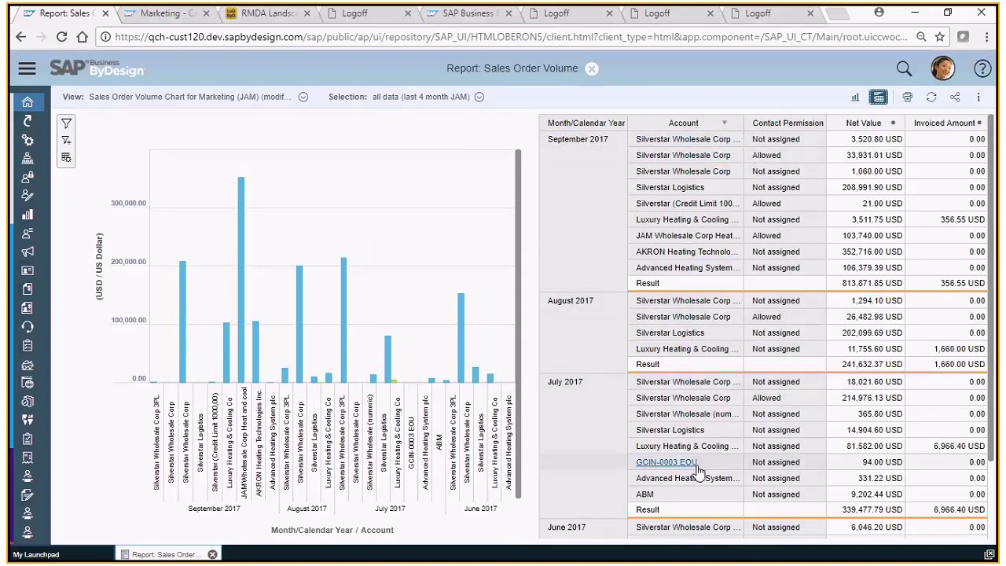
Export all accounts listed in the report to a new target group of 12 members.
click(691, 139)
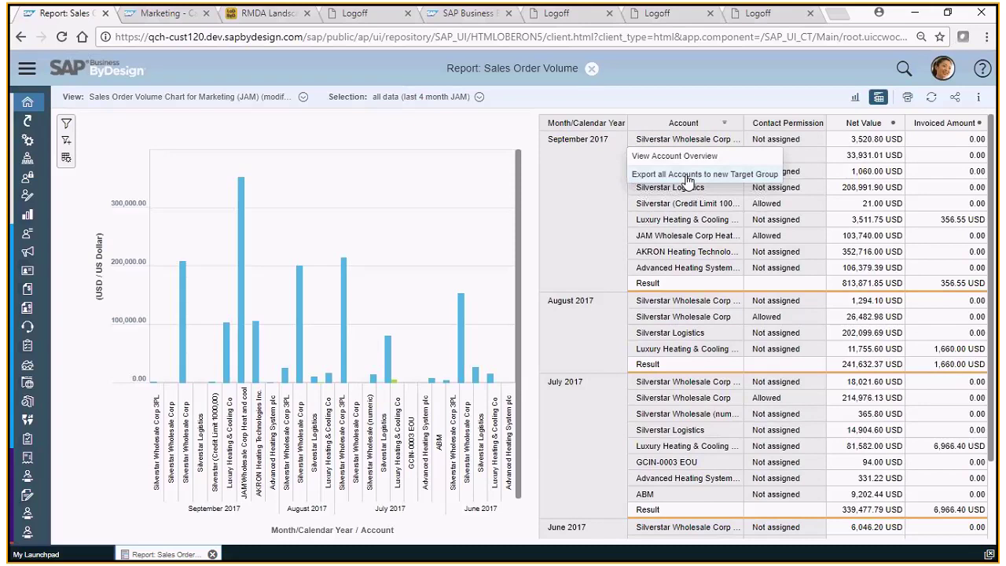
click(688, 174)
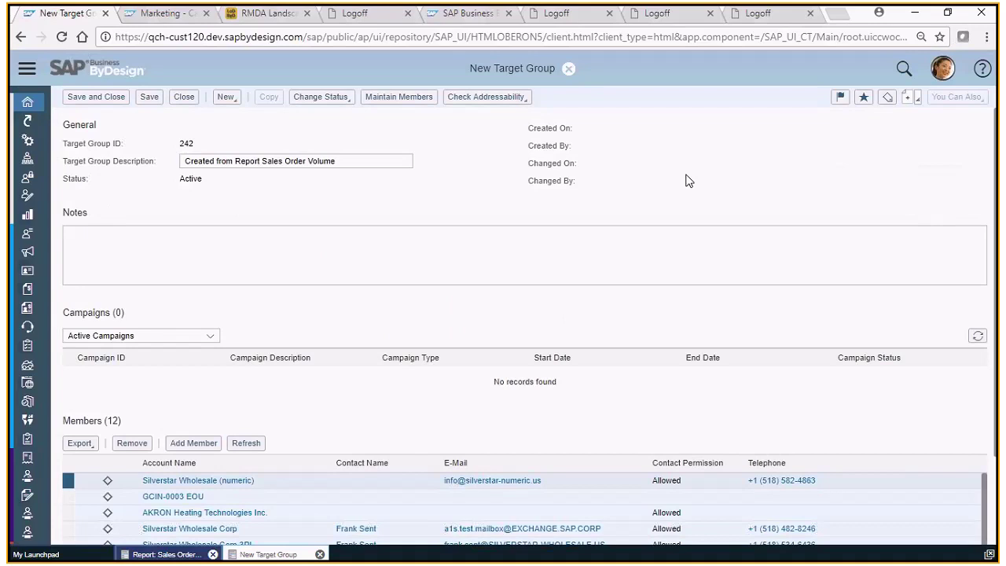
click(341, 161)
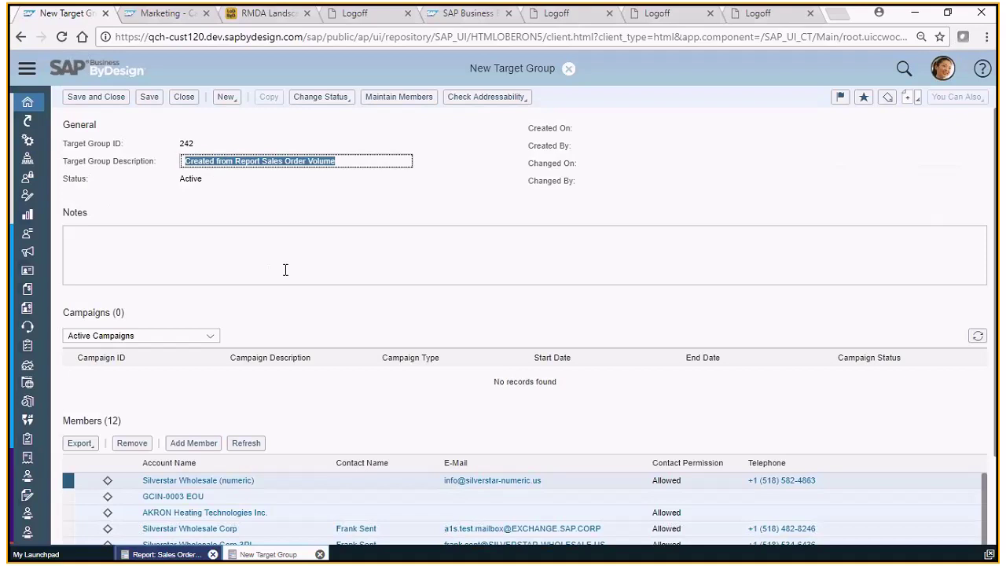
scroll(334, 409, down, 2)
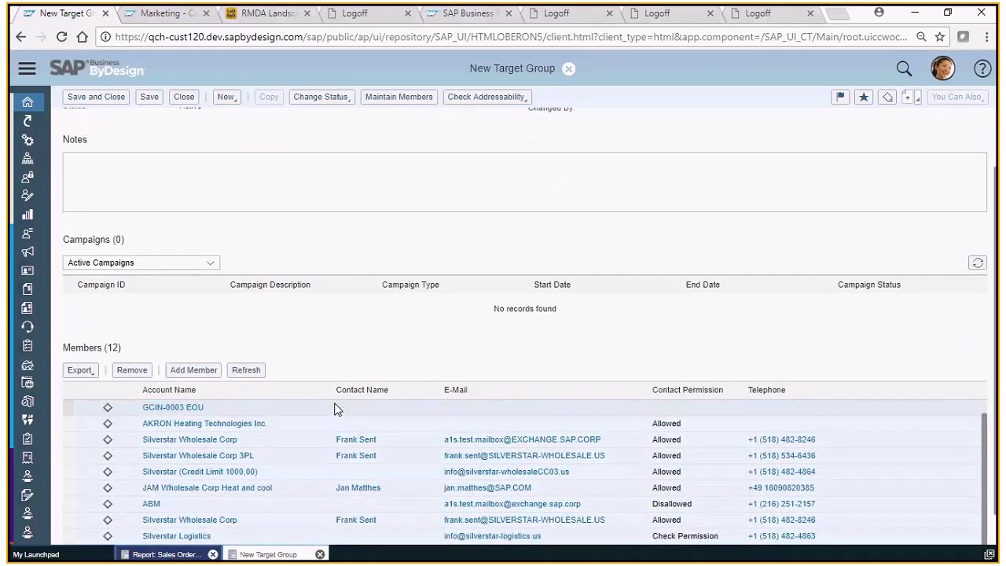
scroll(785, 448, down, 1)
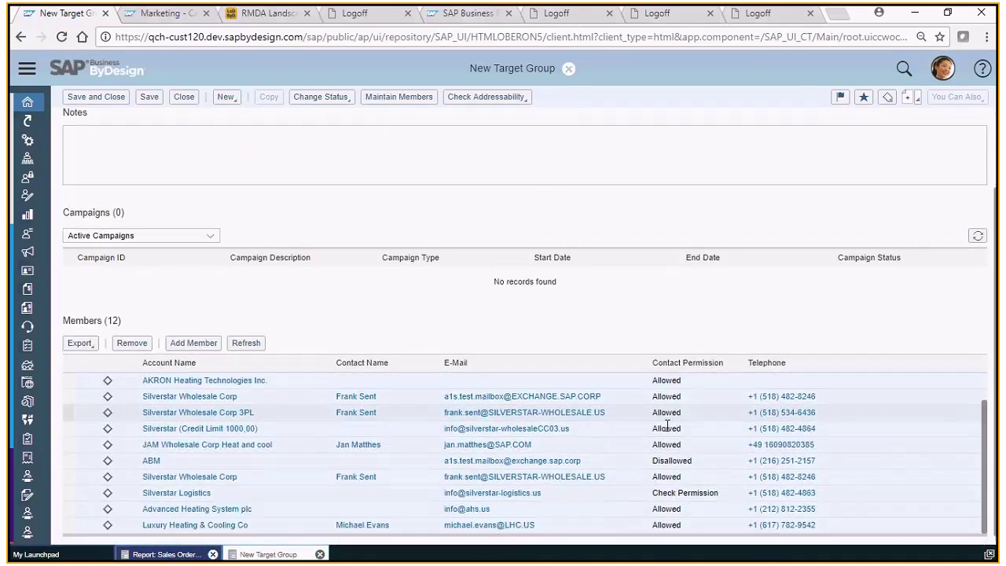
scroll(667, 425, down, 1)
scroll(664, 425, up, 1)
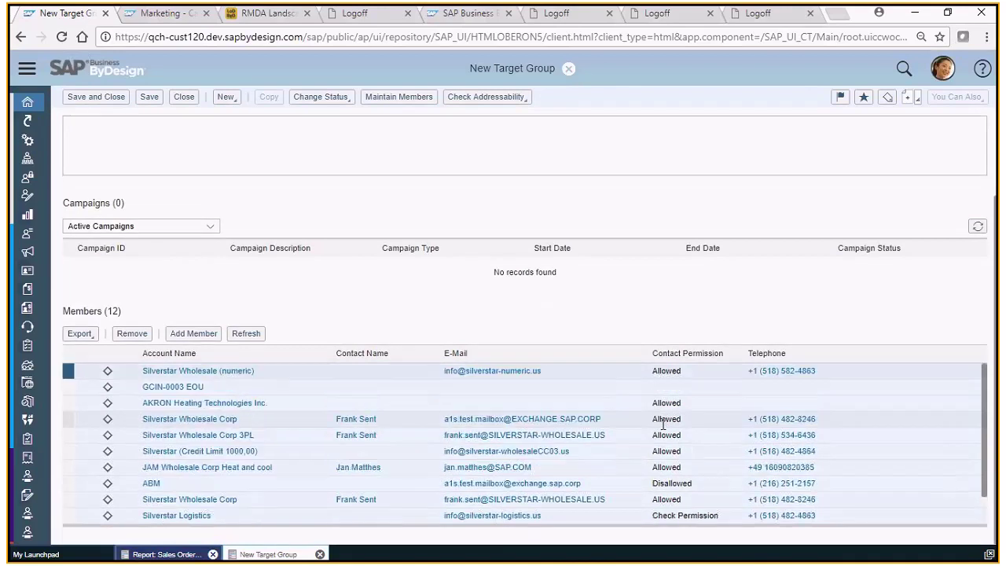
scroll(664, 425, up, 2)
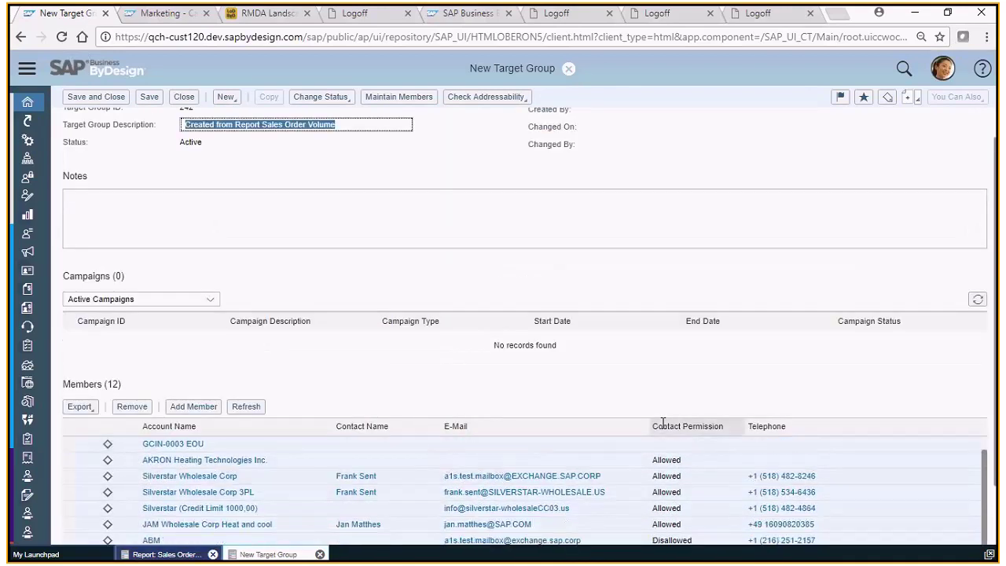
scroll(661, 422, down, 1)
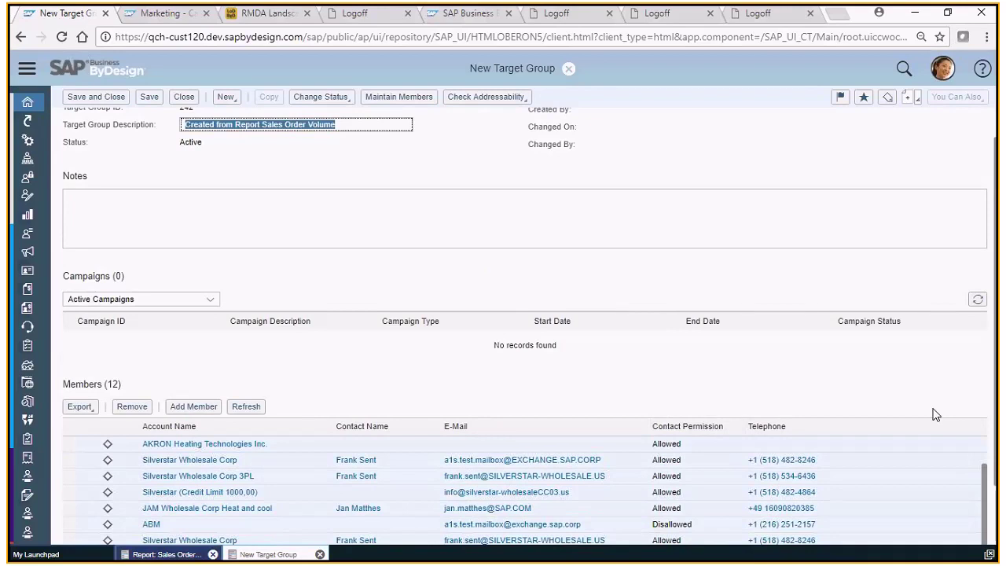
scroll(666, 358, down, 2)
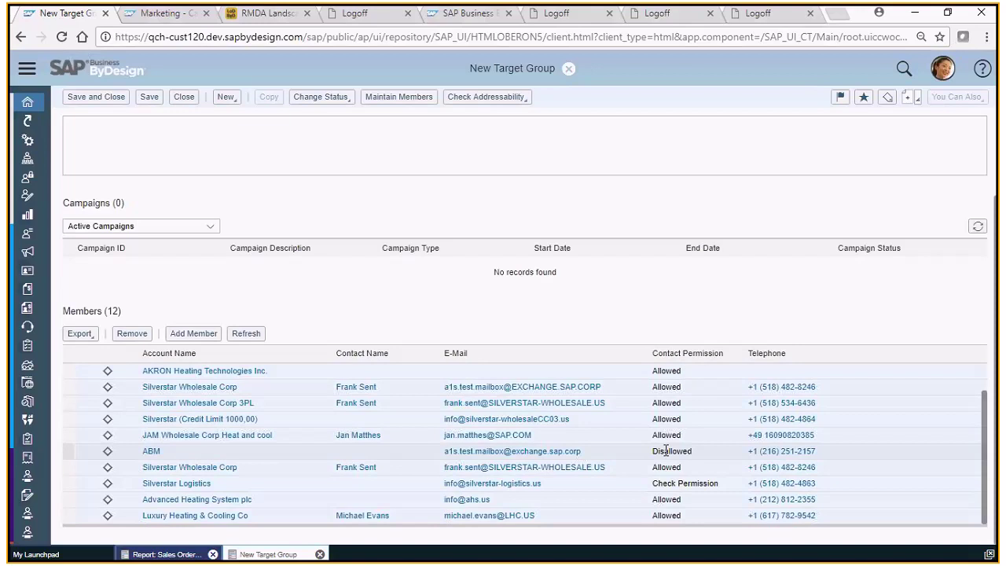
Run the e-mail addressability check, which flags 4 of the 12 members as unreachable.
click(489, 103)
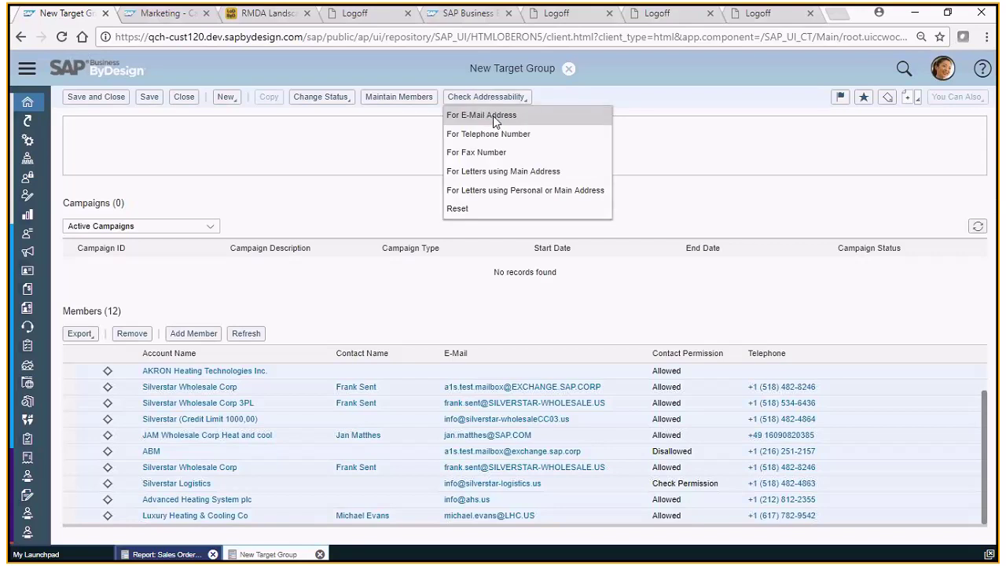
click(492, 115)
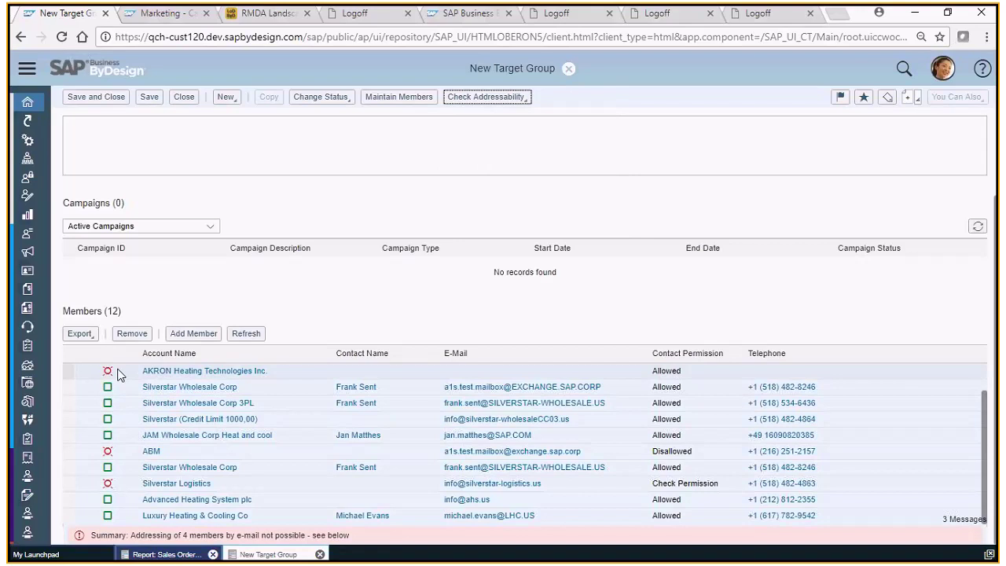
mouse_move(110, 378)
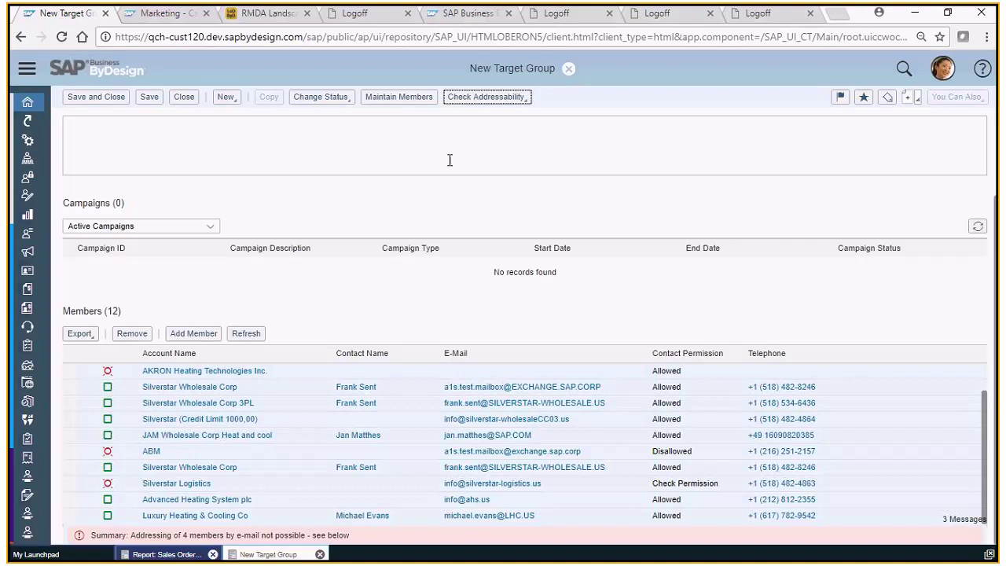
scroll(477, 173, up, 2)
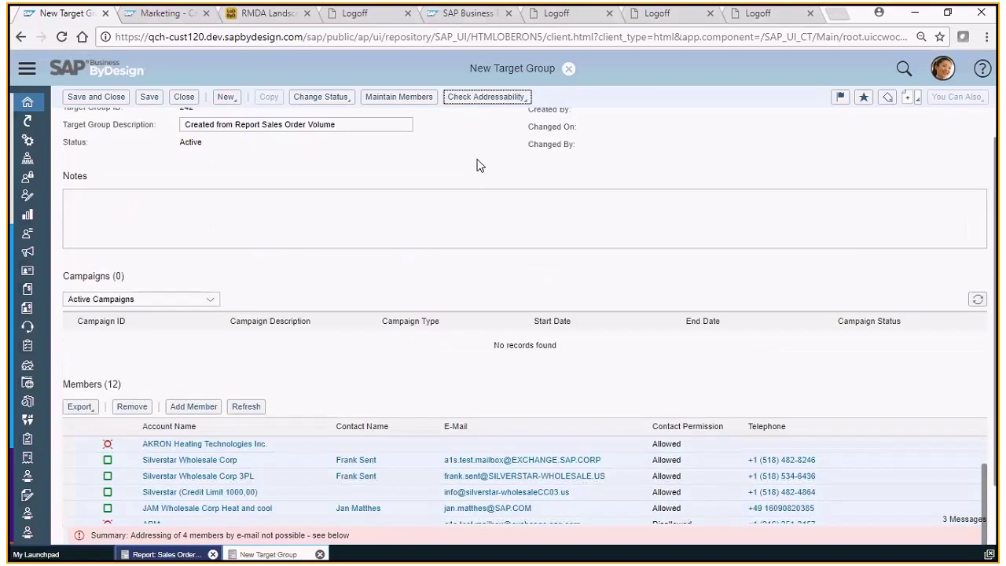
Open member maintenance and filter corporate accounts to contact permission Allowed.
click(408, 98)
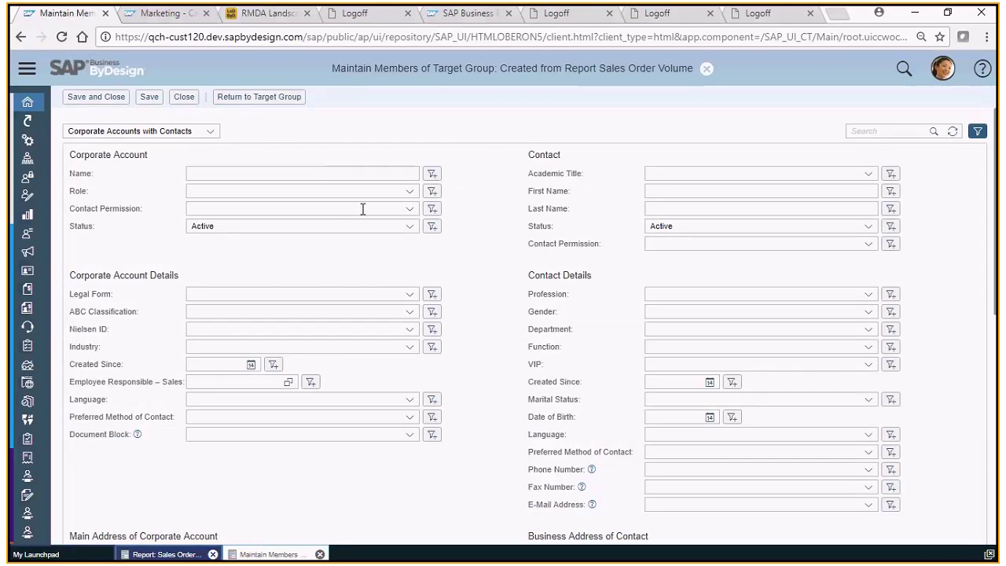
click(410, 212)
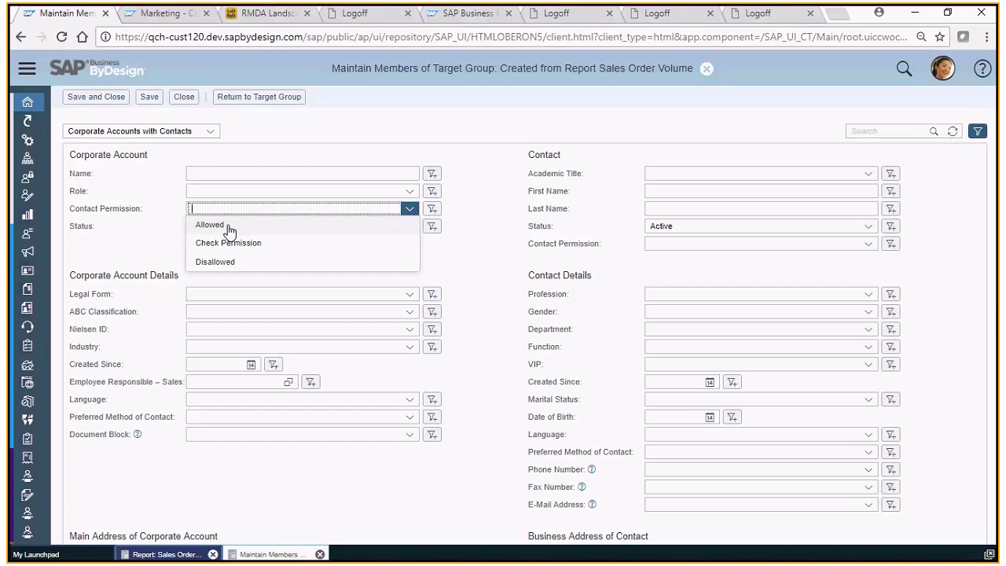
click(229, 227)
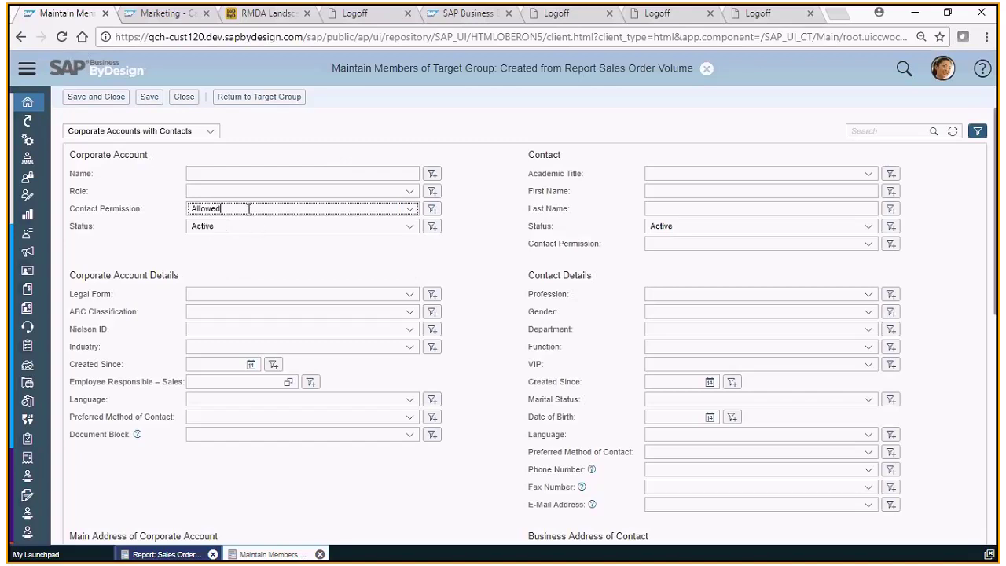
Search the accounts, finding 174 results, and scroll down to the 12 current members.
scroll(471, 378, down, 1)
scroll(469, 380, down, 5)
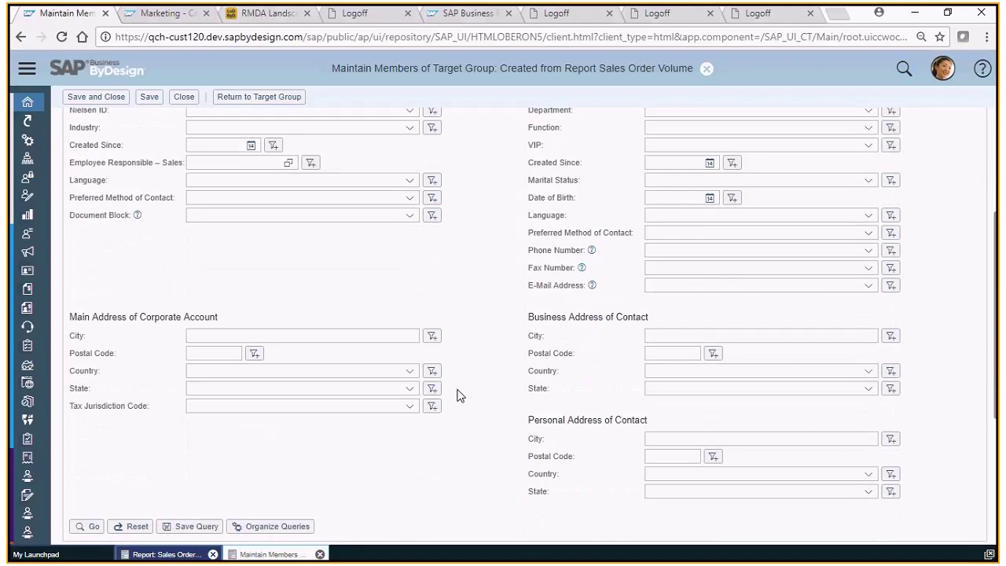
scroll(460, 395, down, 4)
click(89, 379)
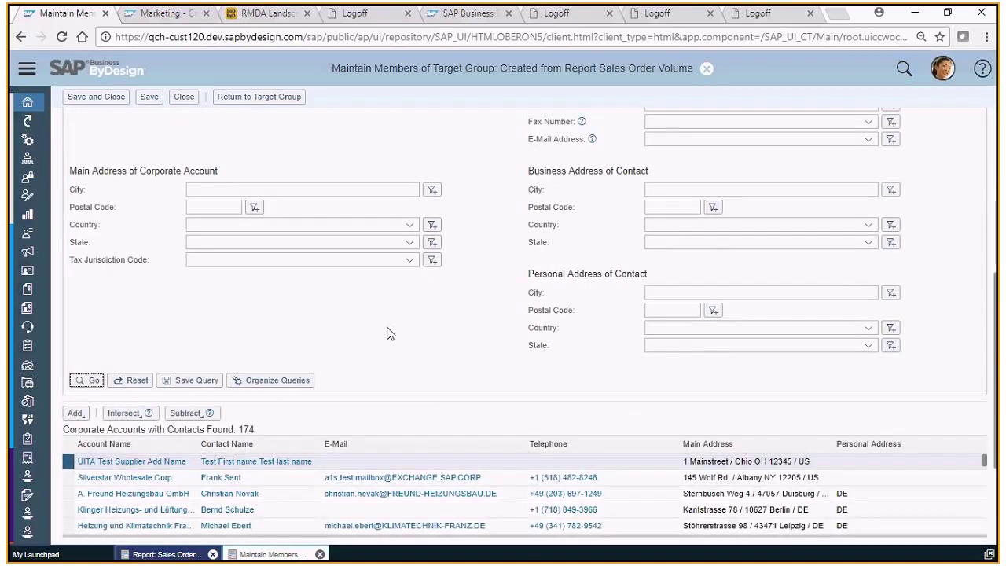
scroll(368, 367, down, 2)
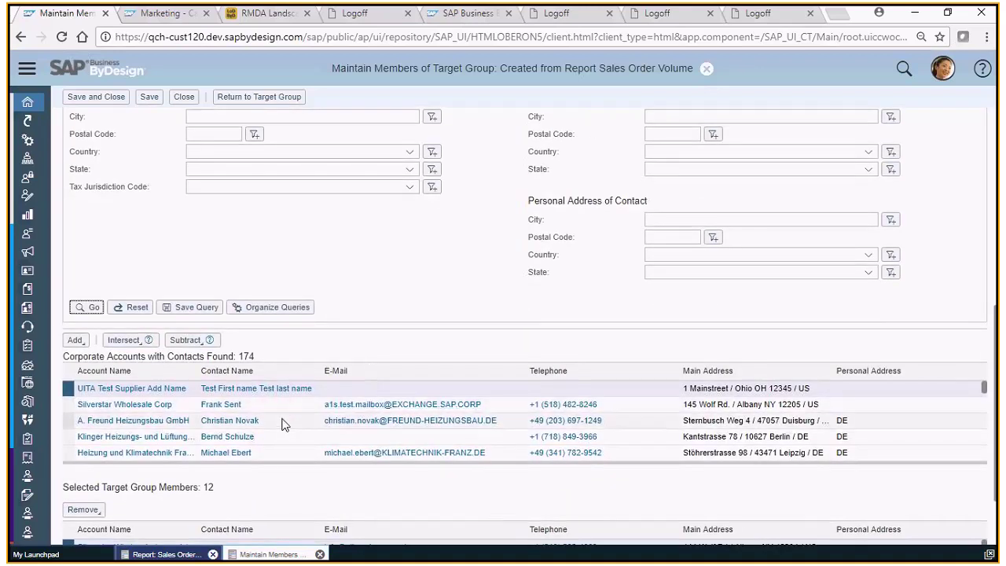
scroll(286, 426, down, 1)
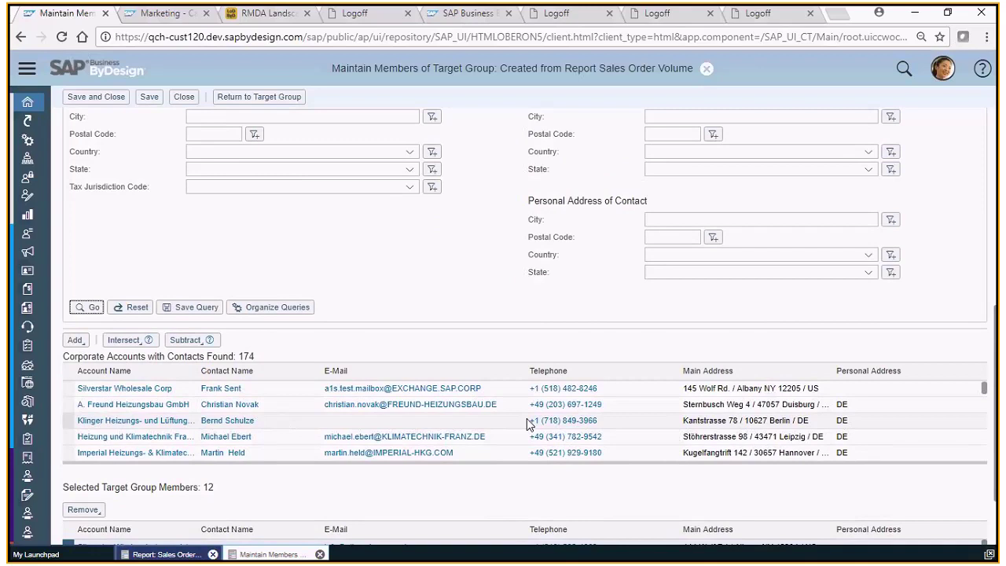
scroll(994, 438, down, 3)
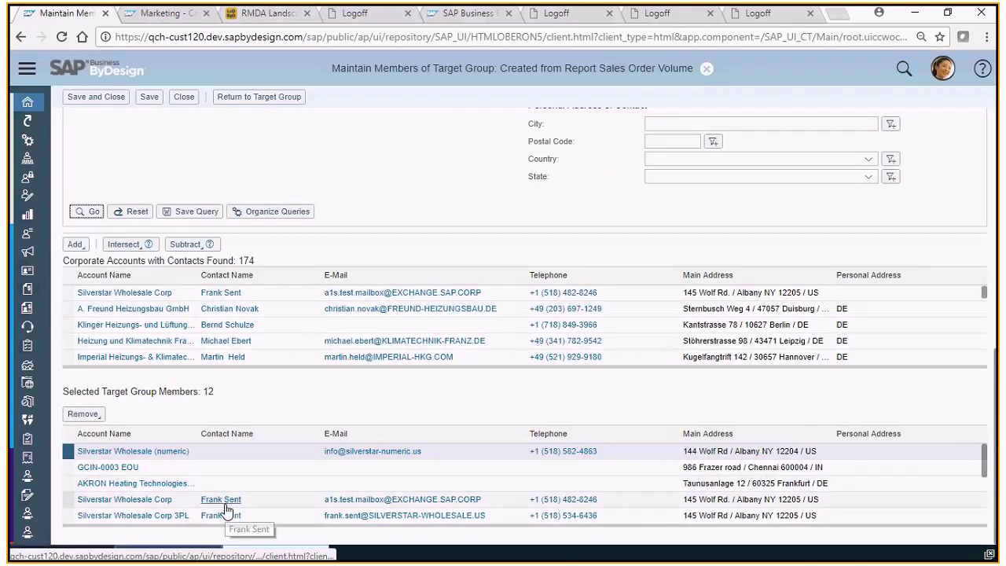
Intersect members with all found accounts, leaving 5, and return to target group 242.
click(142, 250)
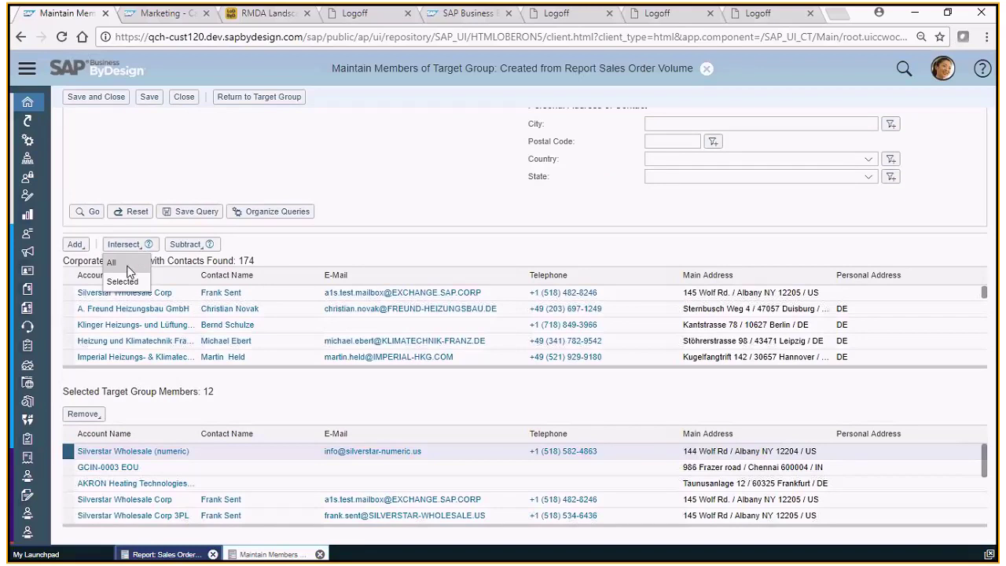
click(129, 267)
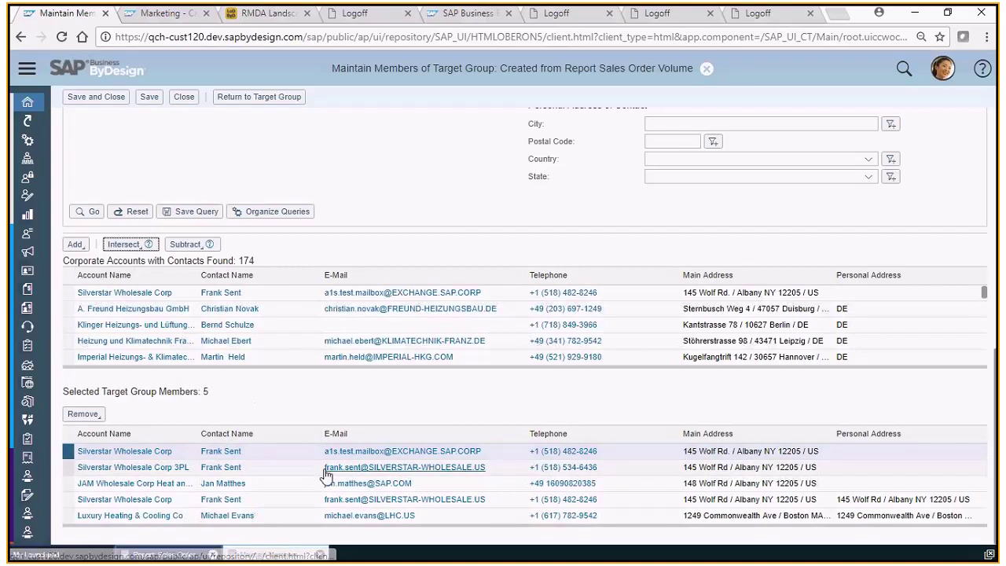
double_click(205, 391)
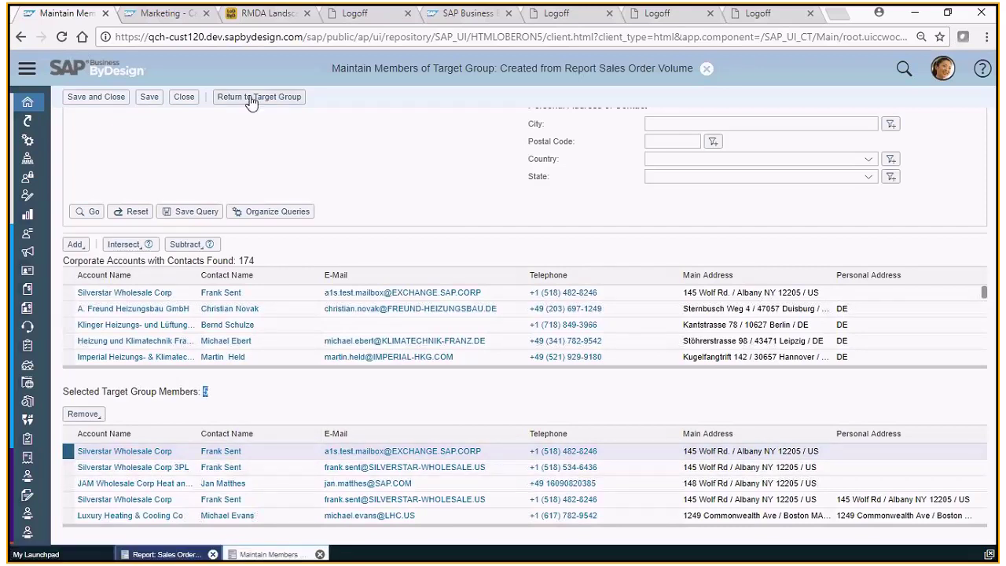
click(251, 99)
scroll(543, 415, down, 2)
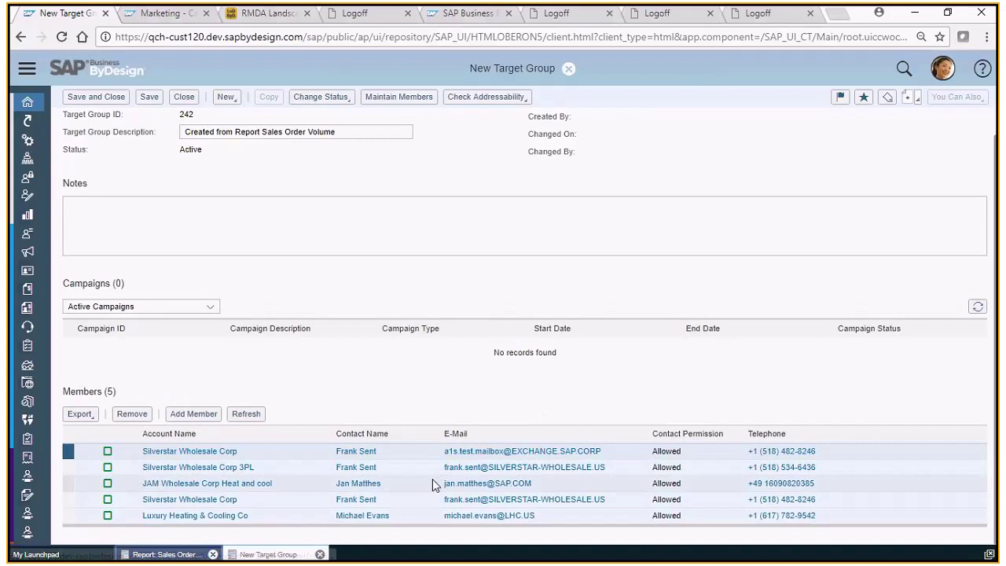
Save target group 242 and create New Campaign 180 from it.
click(149, 99)
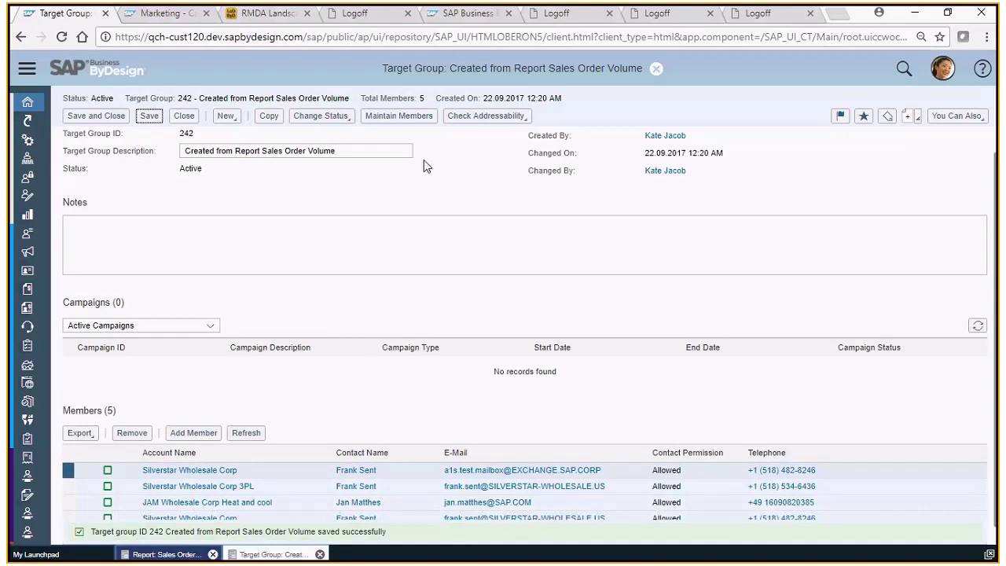
click(973, 116)
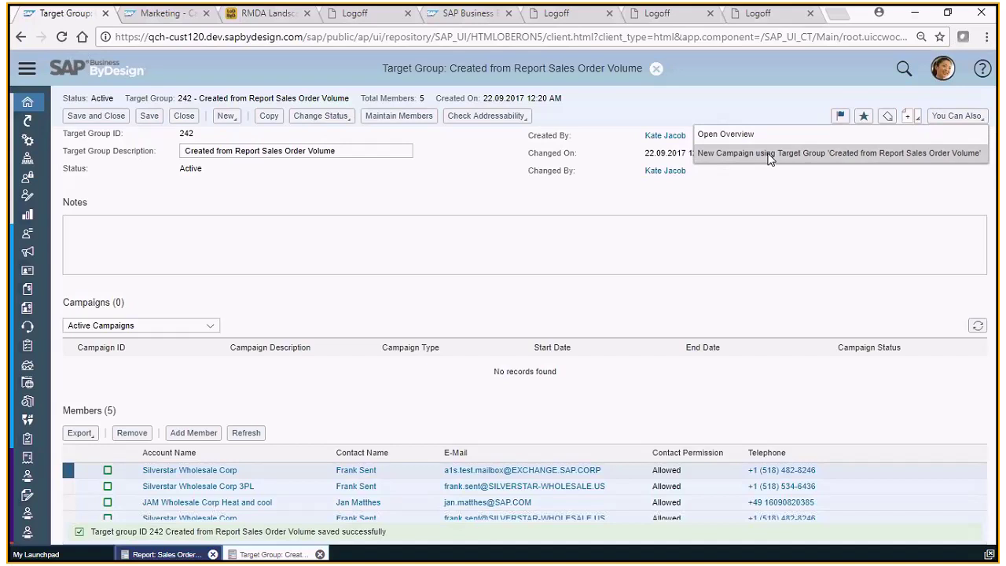
click(711, 153)
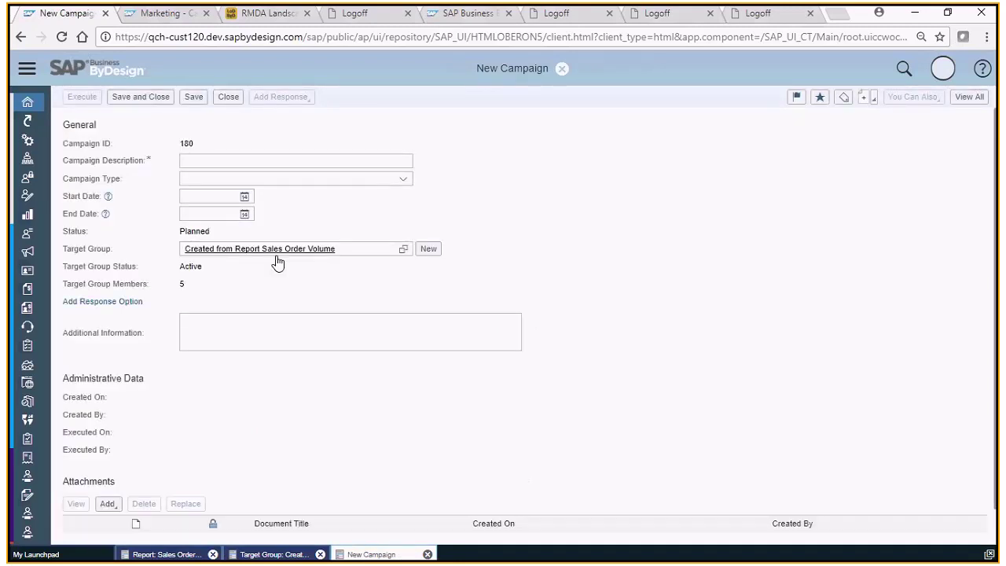
Name the campaign 'Demo JAM' and set its type to Direct E-Mail.
click(216, 161)
text(Demo)
text(JAM)
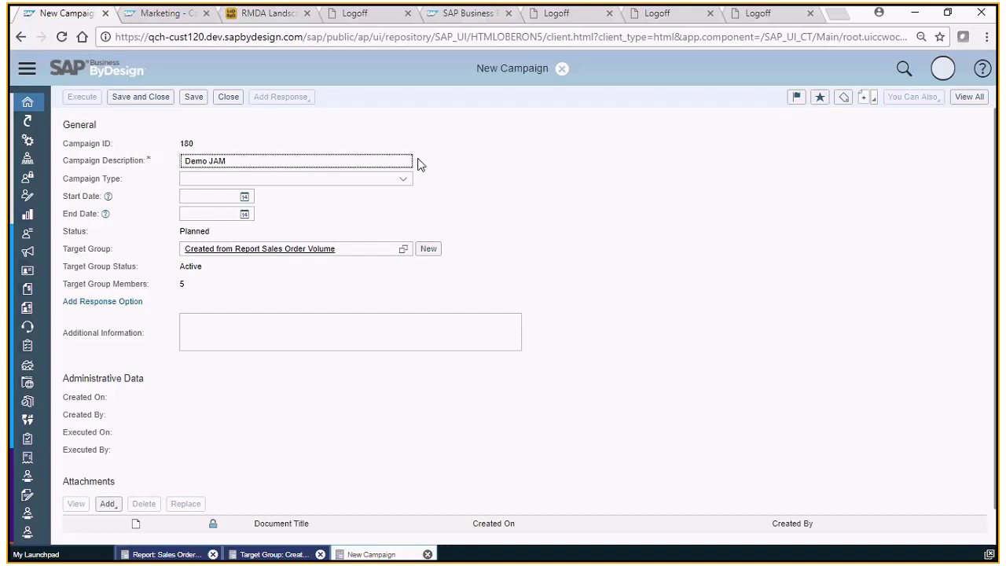
click(407, 184)
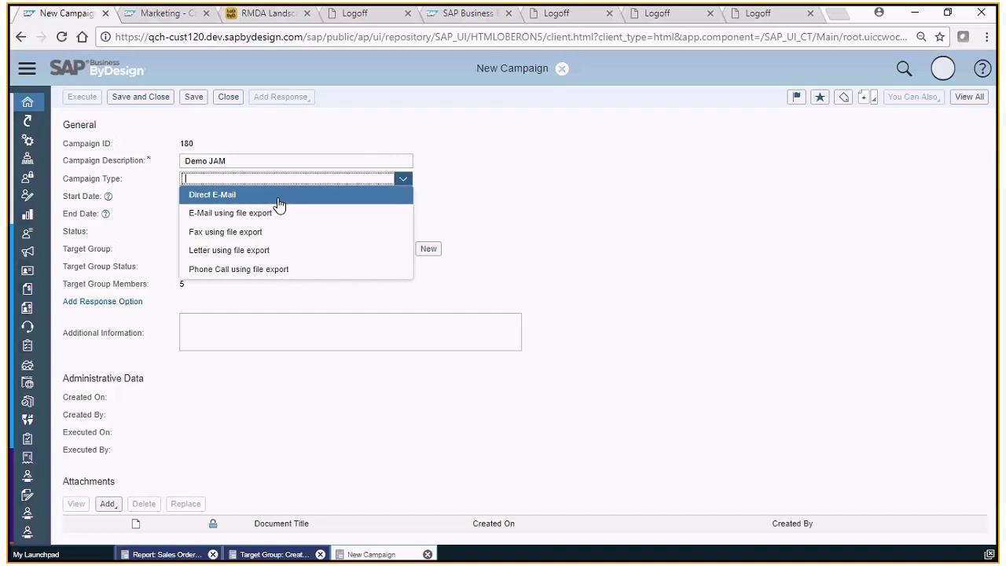
click(278, 200)
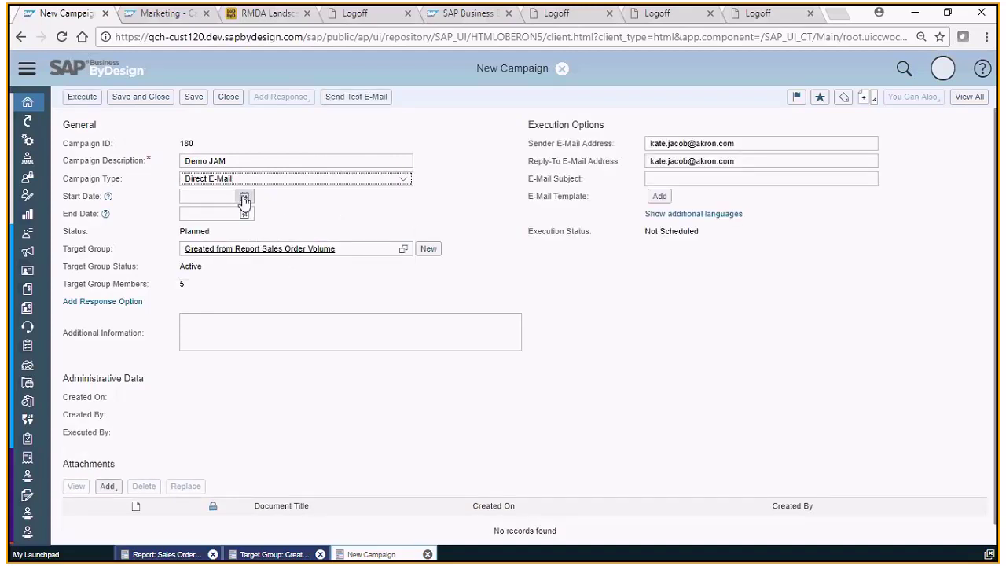
Set the campaign to run from 22.09.2017 to 31.12.2017.
click(244, 198)
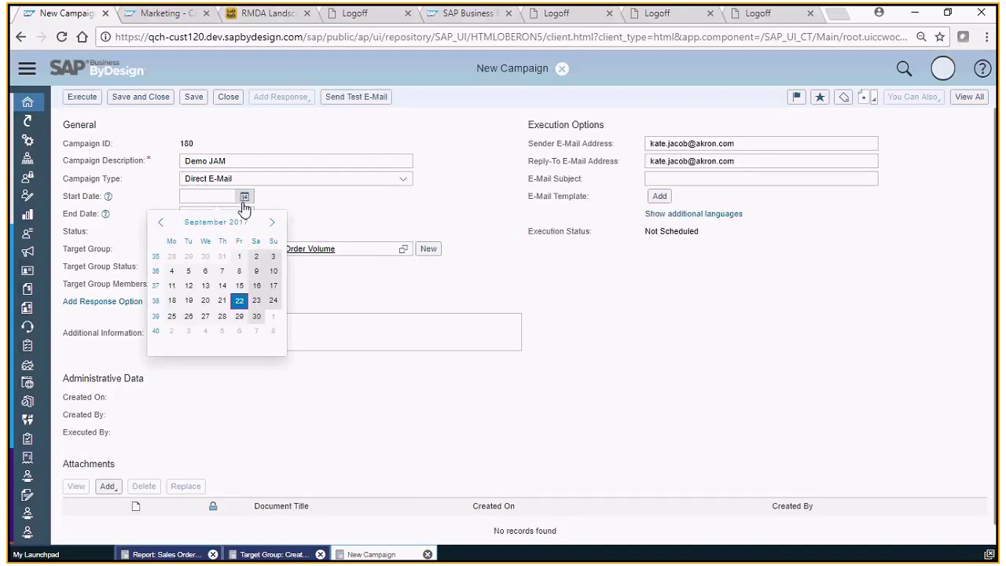
click(239, 300)
click(245, 214)
click(271, 239)
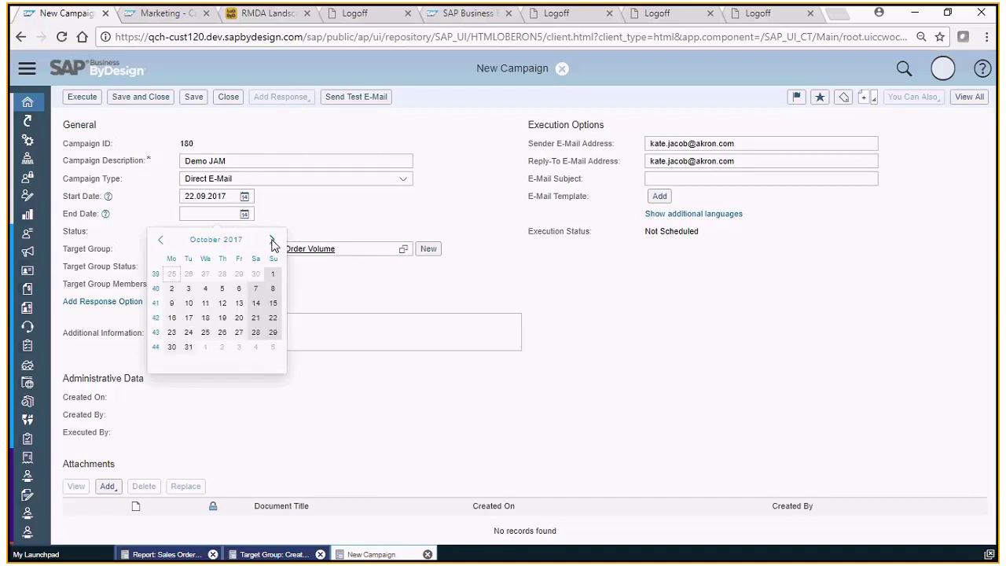
click(272, 239)
click(272, 239)
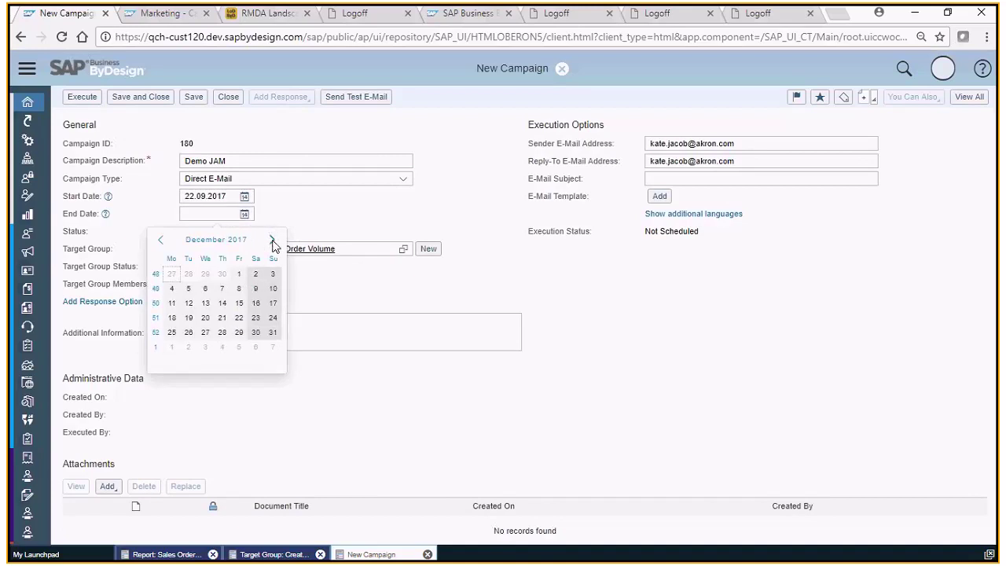
click(273, 331)
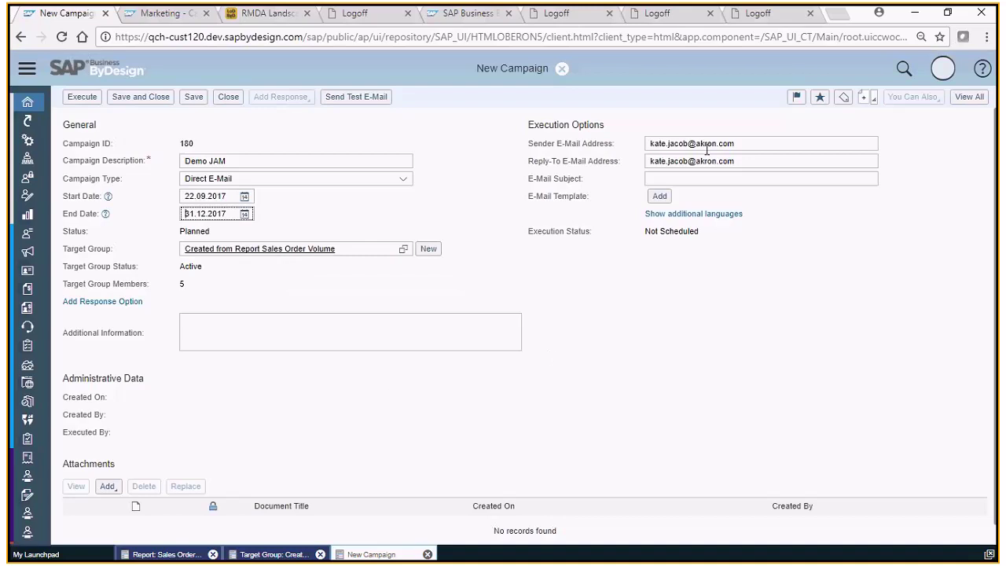
Enter the new sender e-mail address and copy it into the reply-to address field.
click(739, 145)
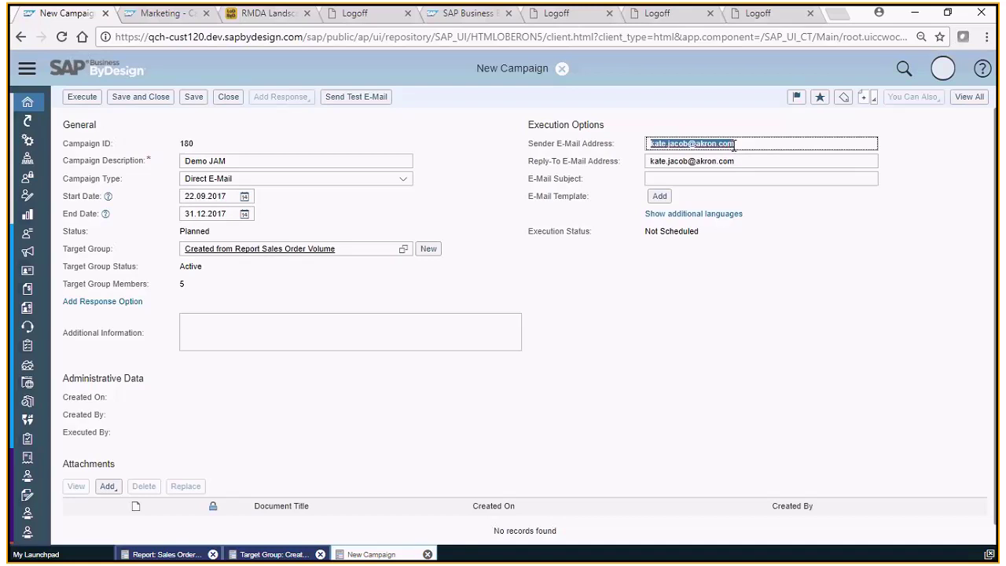
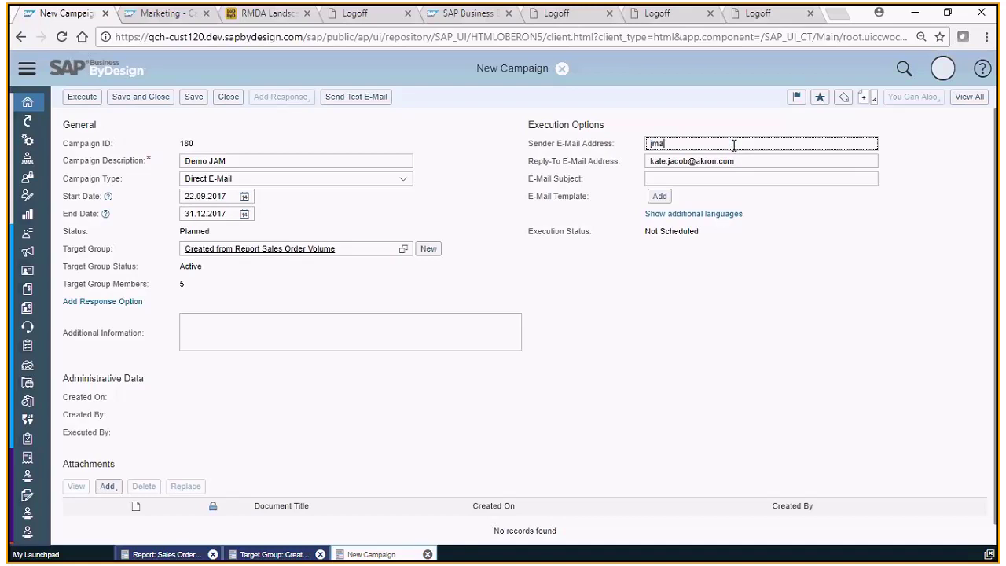
drag(733, 146, 601, 143)
drag(752, 162, 594, 162)
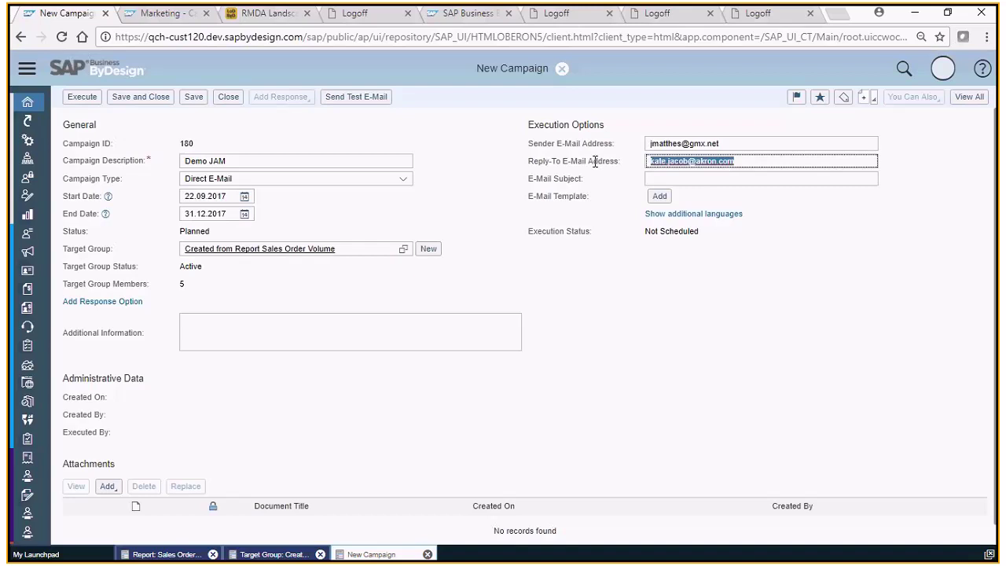
key(ctrl+v)
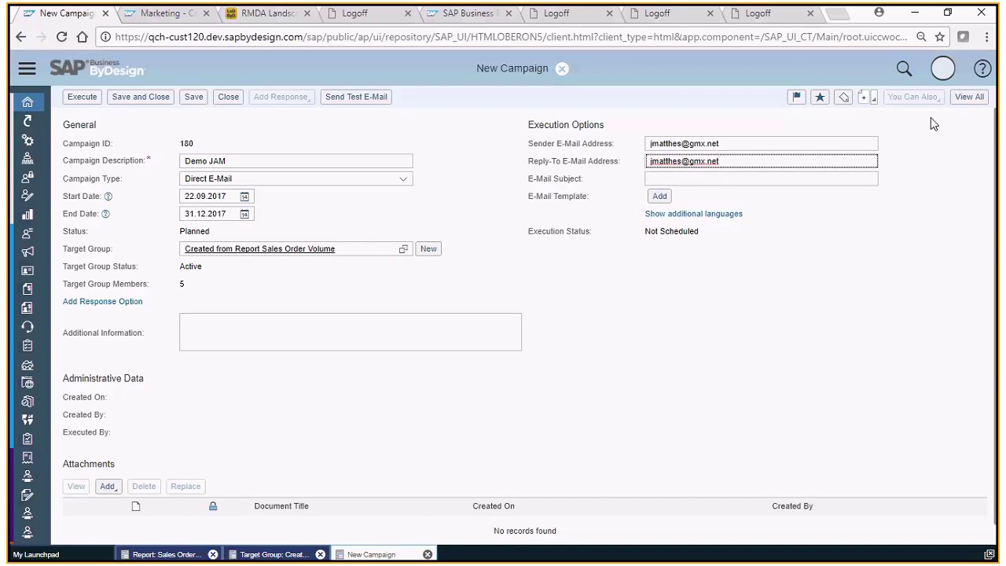
Switch Direct E-Mail campaign 180 'Demo JAM' to its full View All editor.
click(970, 97)
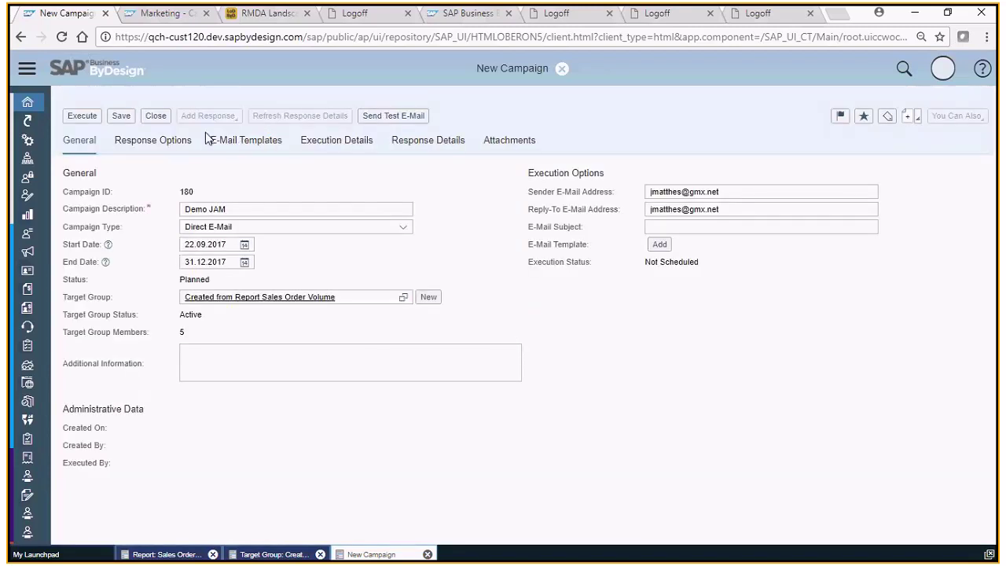
Add an e-mail template row using the HTML file retail_inline_EN_scn.html.
click(247, 147)
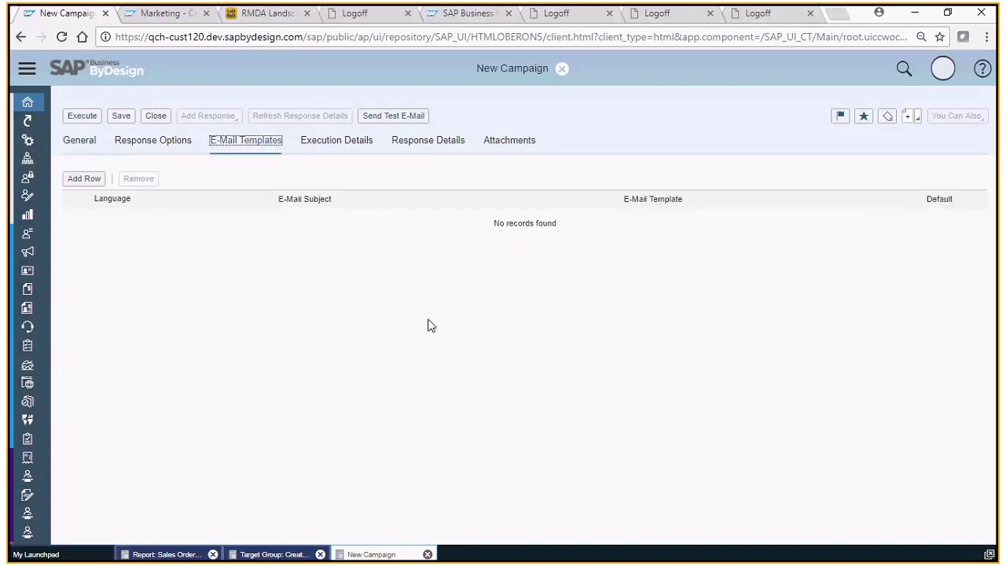
click(80, 180)
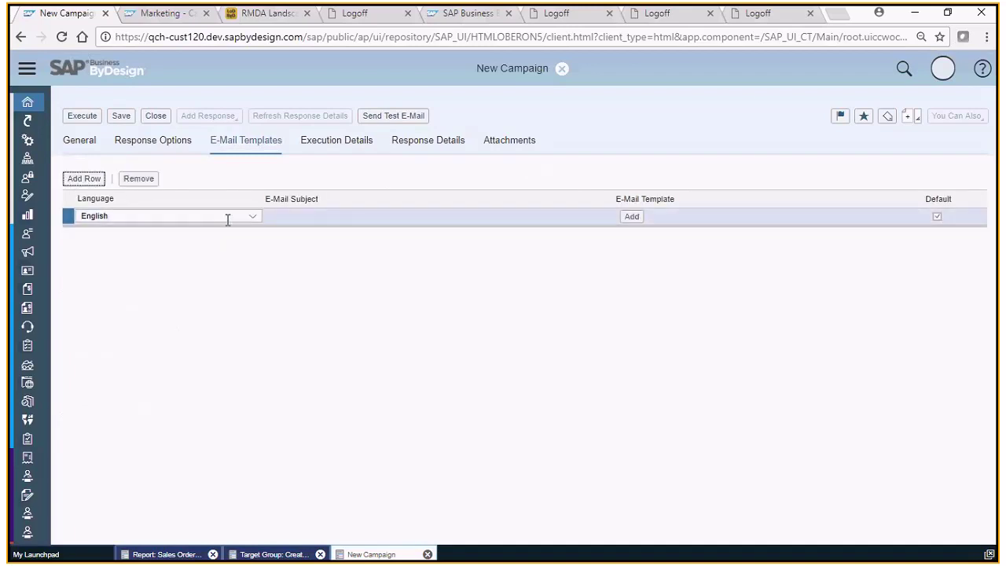
click(633, 218)
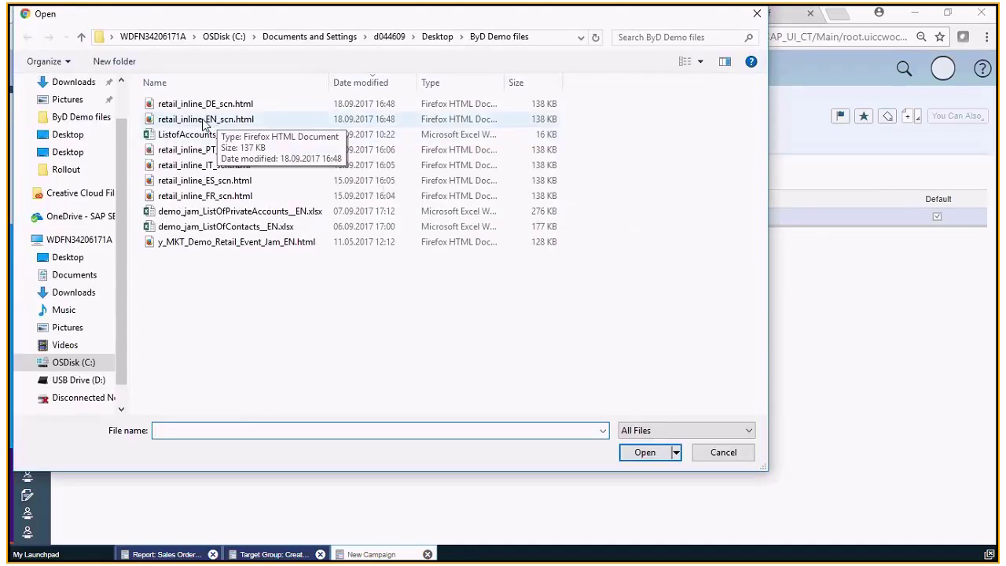
click(207, 118)
click(644, 451)
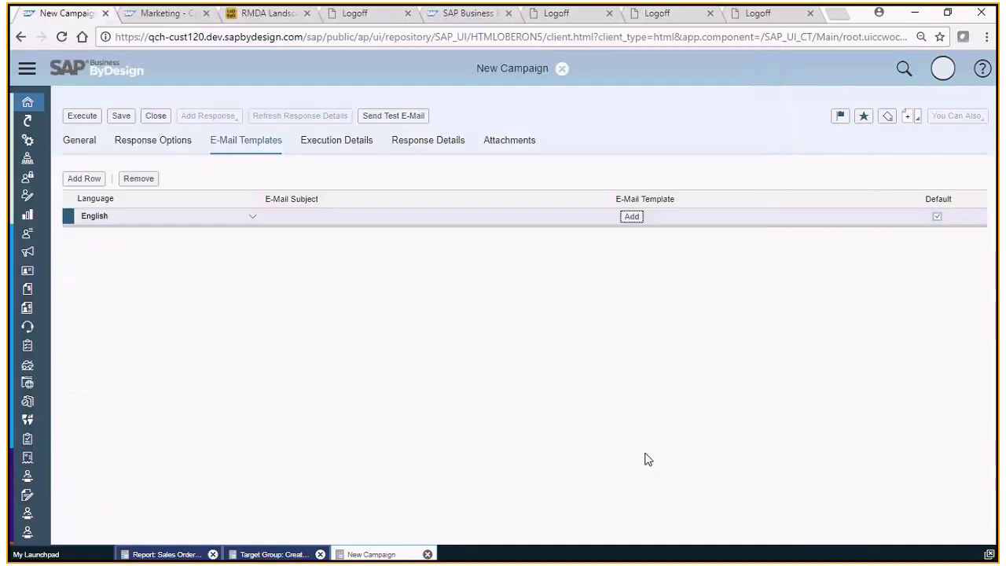
Change the English template's subject to 'Invitation for Retail Event' and add a second row.
click(334, 216)
drag(355, 218, 251, 220)
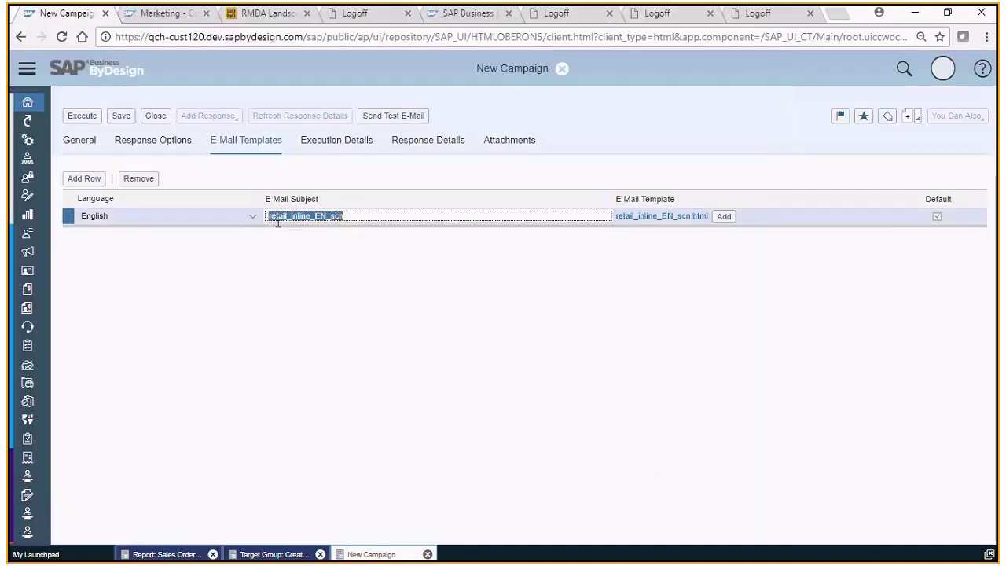
key(BackSpace)
text(Invitation for R)
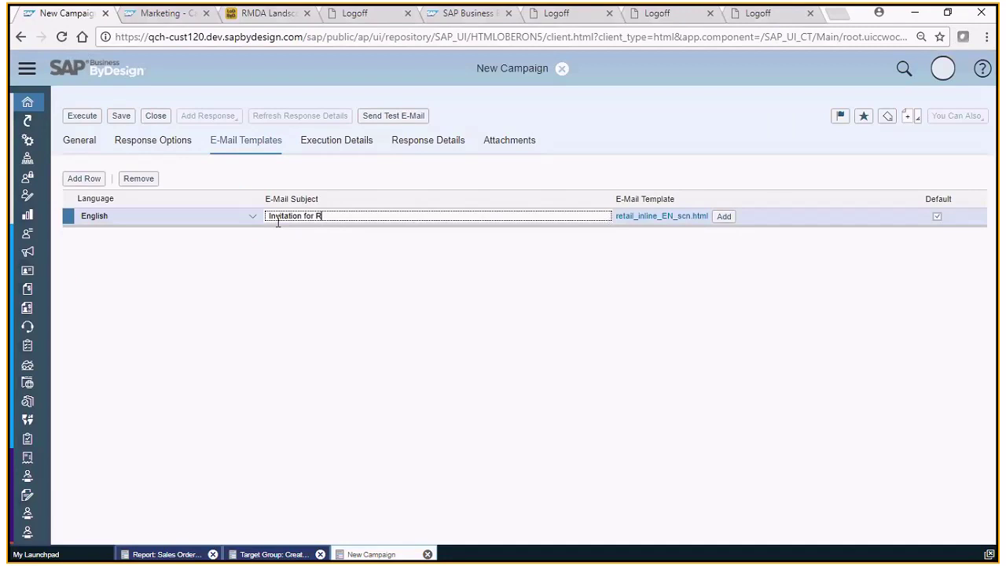
text(etail Event)
click(83, 179)
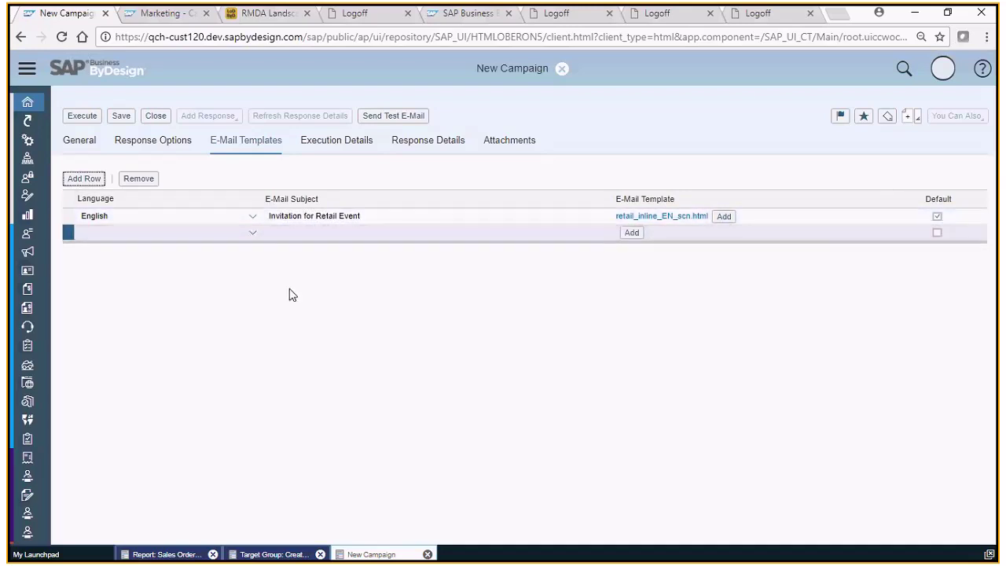
Make the second template German with subject 'Einladung Handelstag' and file retail_inline_DE_scn.html.
click(252, 234)
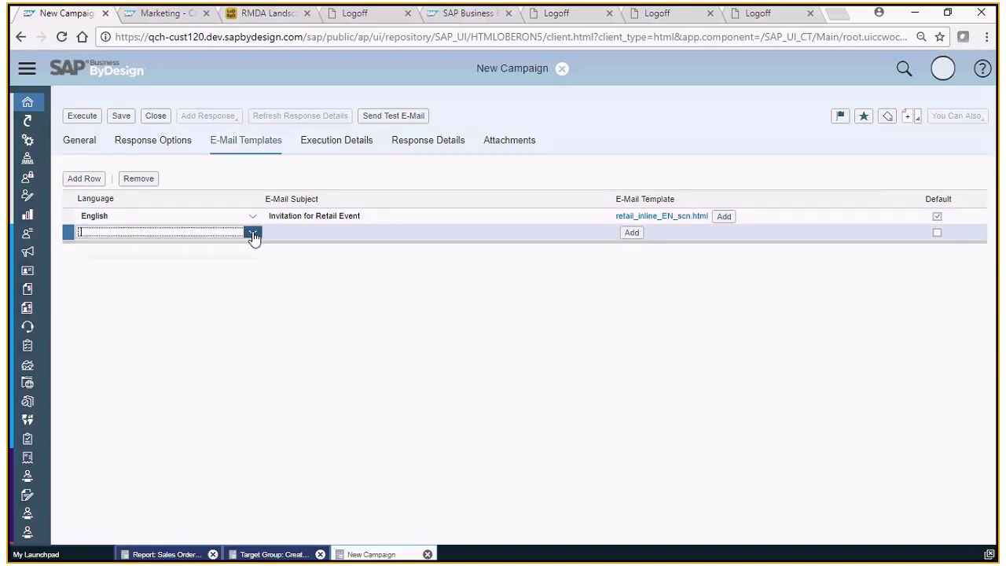
text(ger)
click(211, 250)
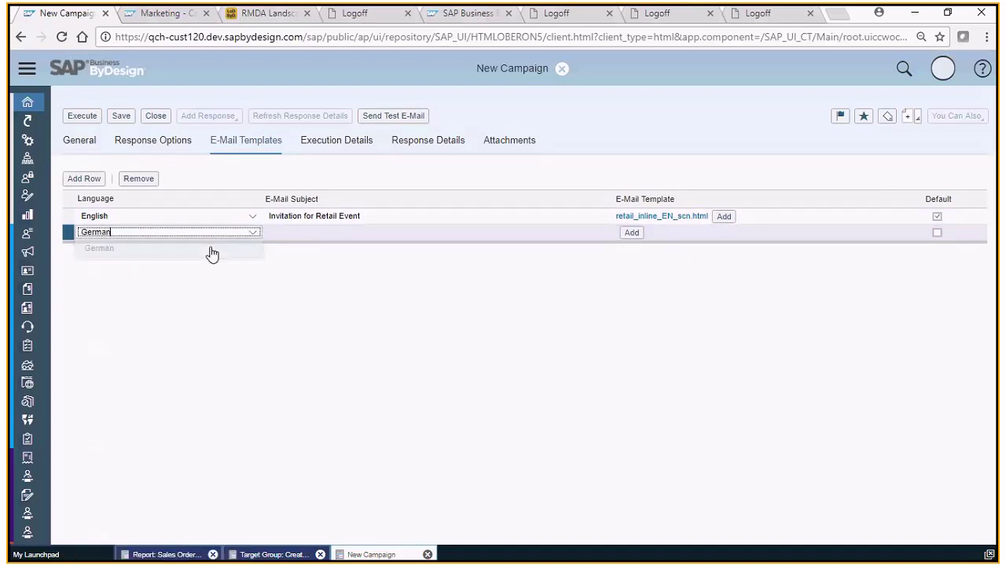
click(322, 233)
text(Einladung)
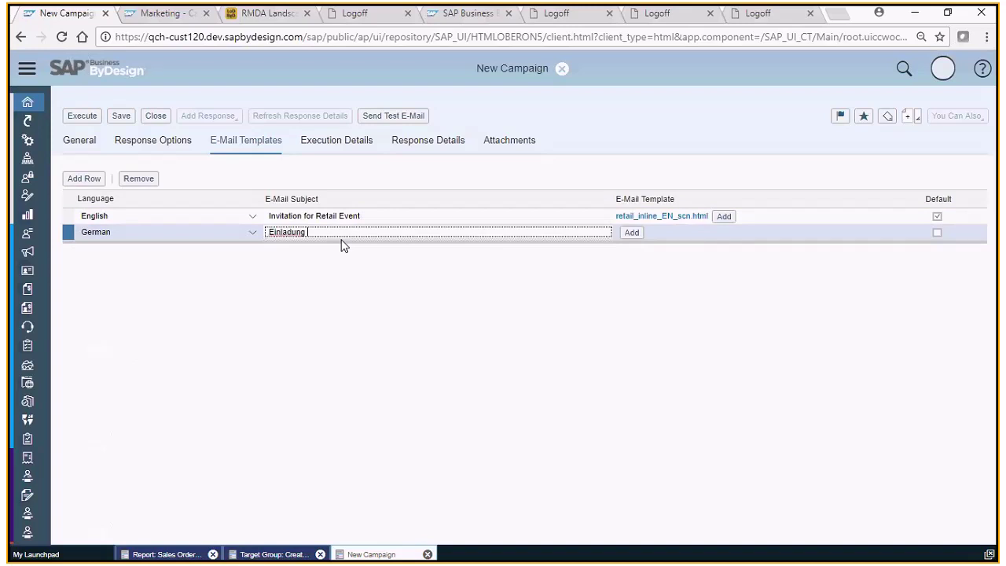
text( Handelstag)
click(638, 234)
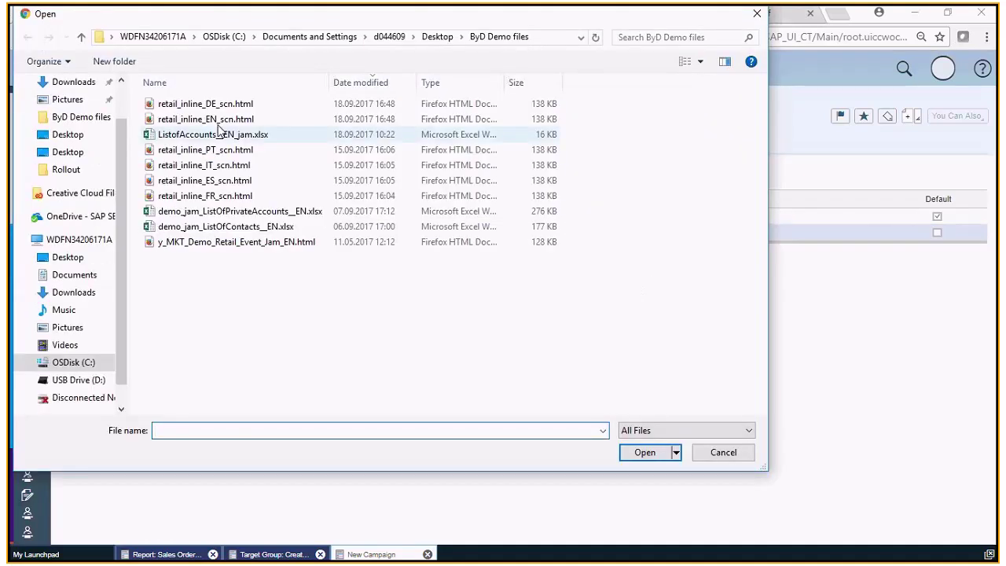
click(220, 108)
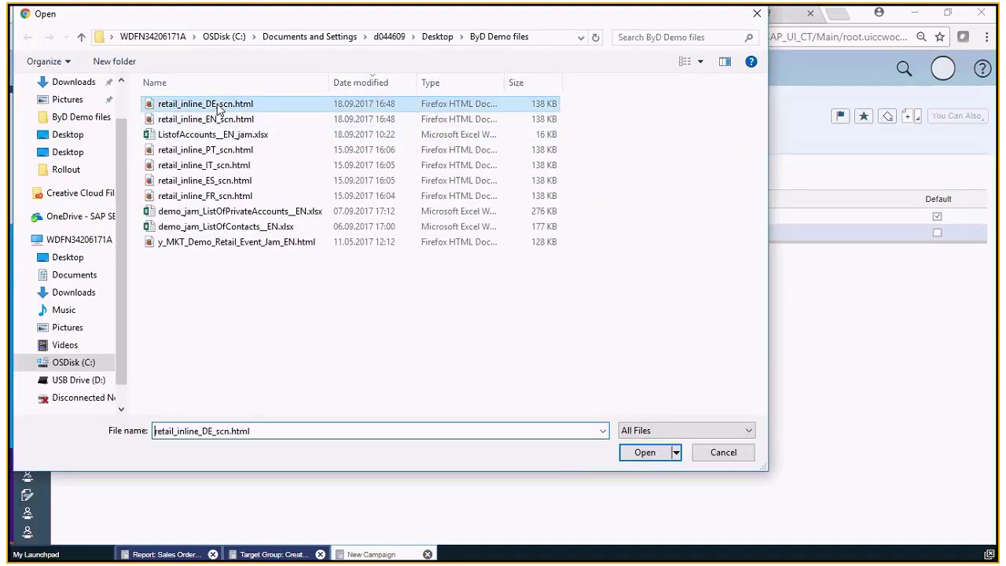
click(649, 454)
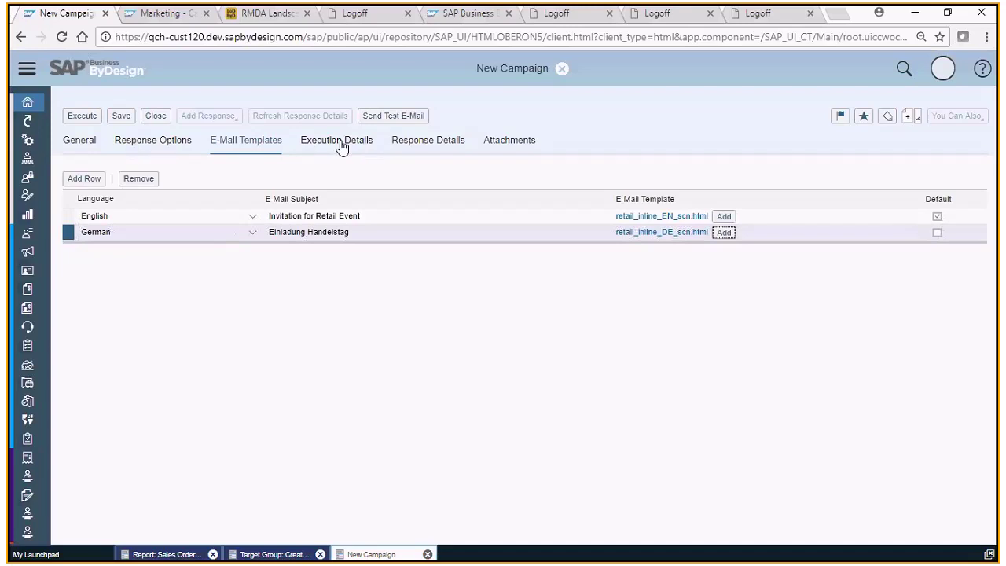
Send a test e-mail to the recipient's address, personalised with the JAM Wholesale account.
click(385, 119)
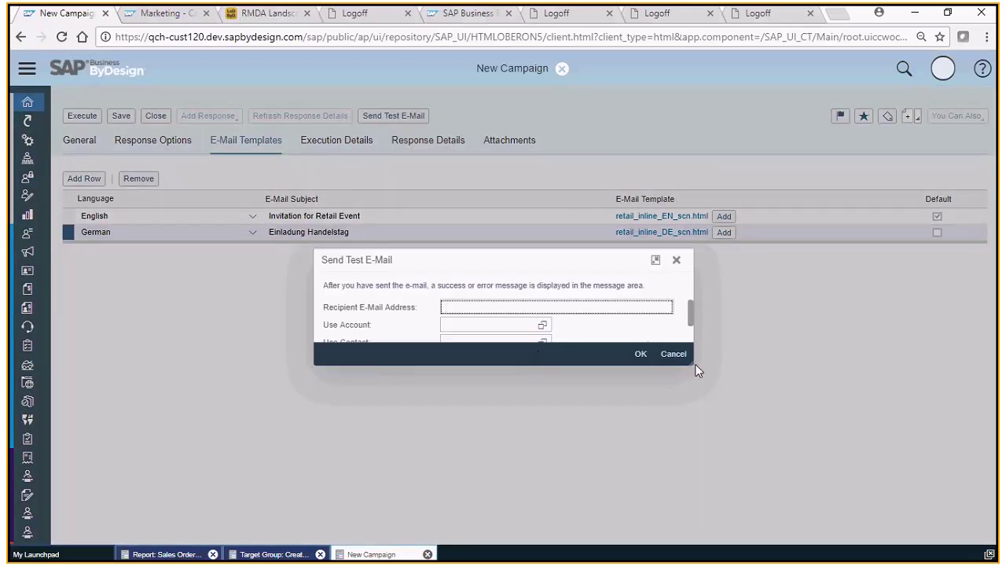
drag(693, 365, 712, 417)
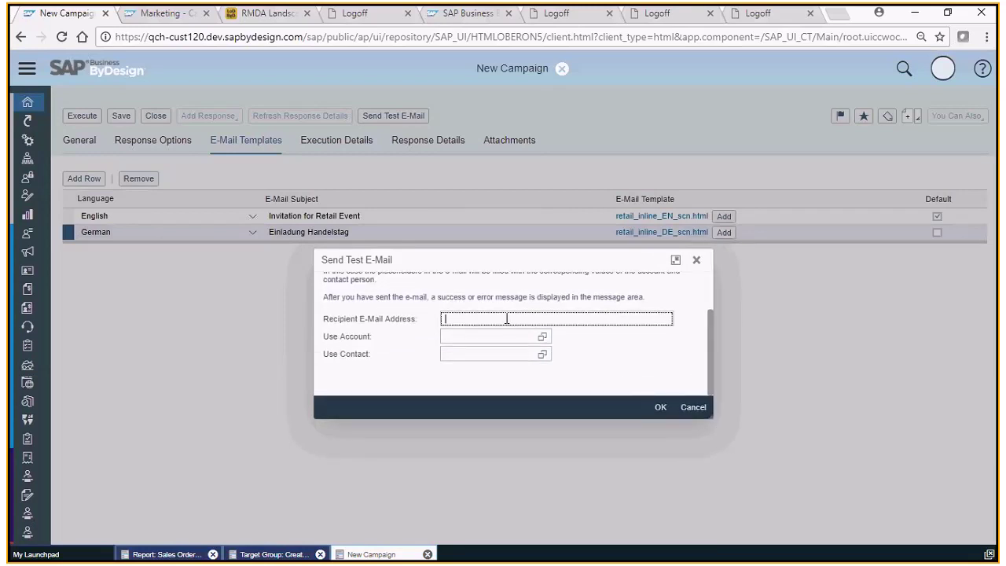
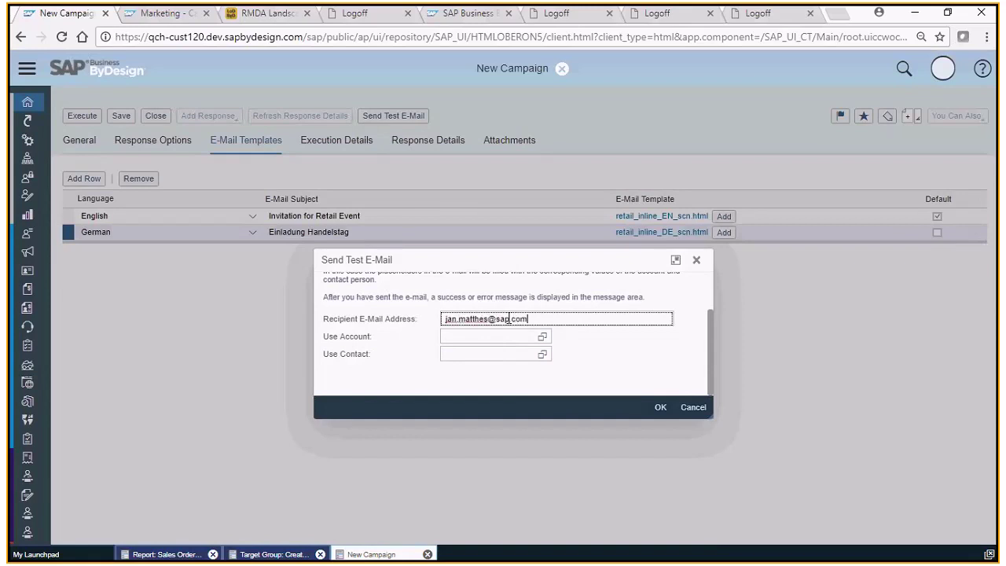
click(542, 337)
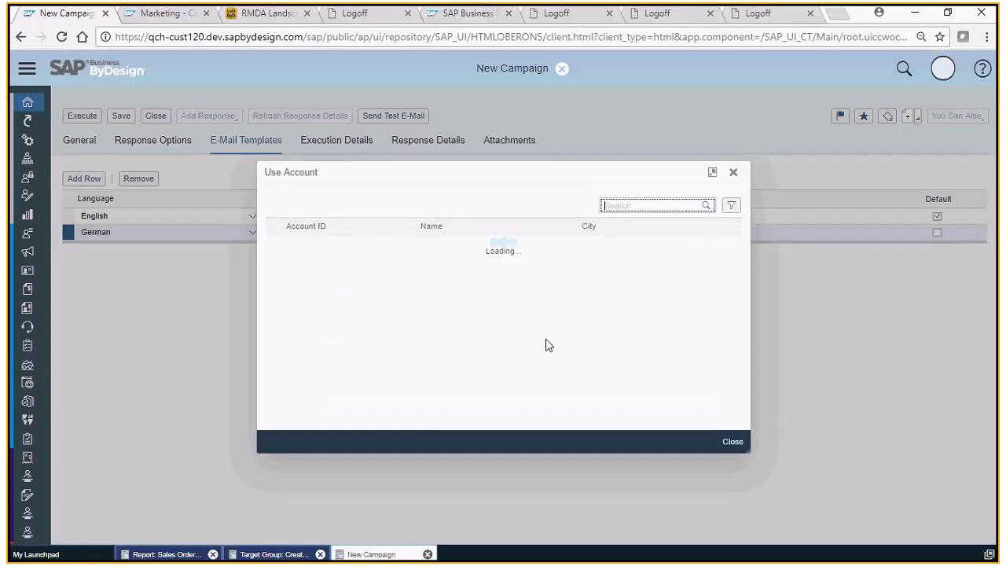
click(733, 442)
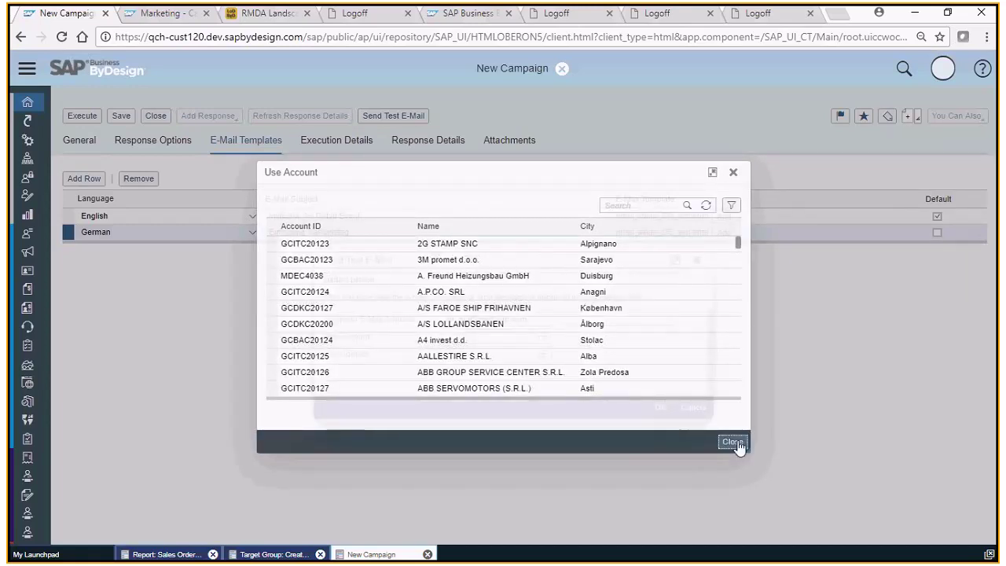
text(jan)
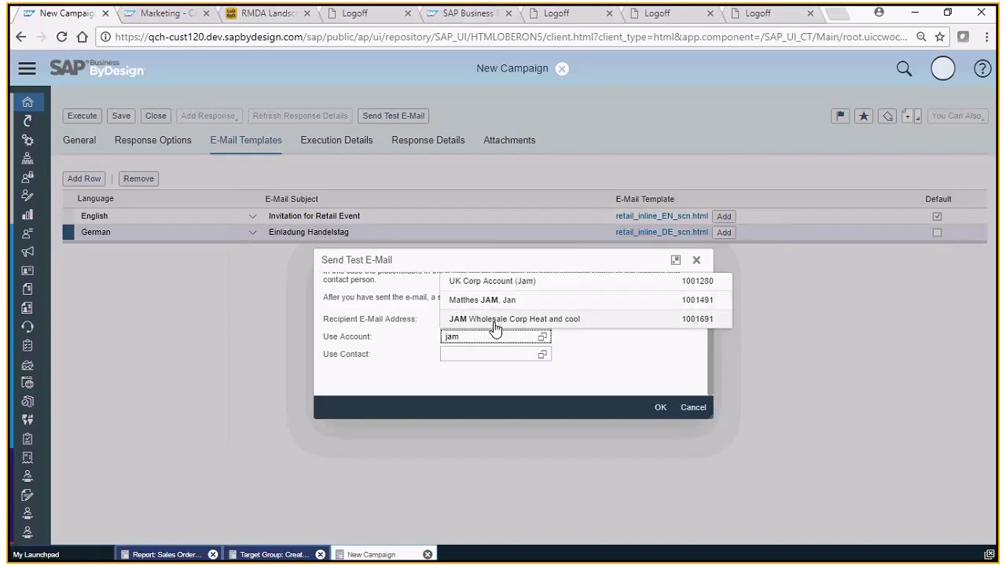
click(494, 319)
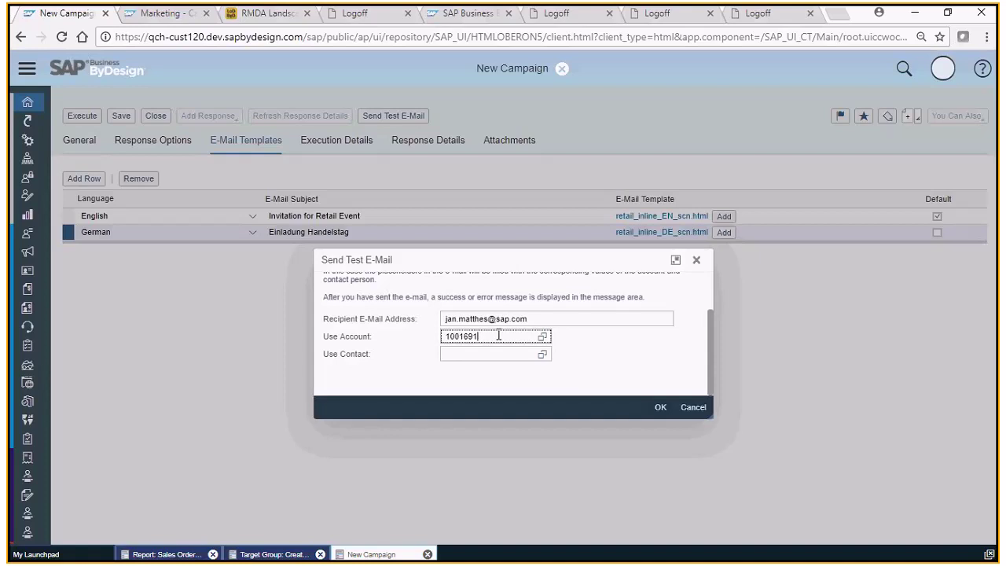
click(661, 409)
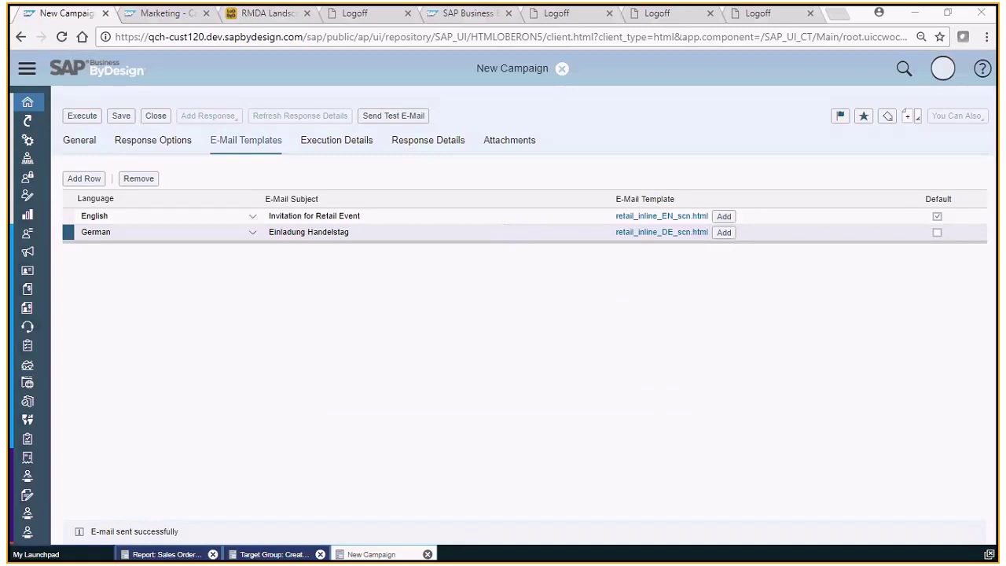
key(alt+Tab)
Maximise the English template preview and highlight its customer-name and response-code placeholders.
drag(661, 8, 800, 10)
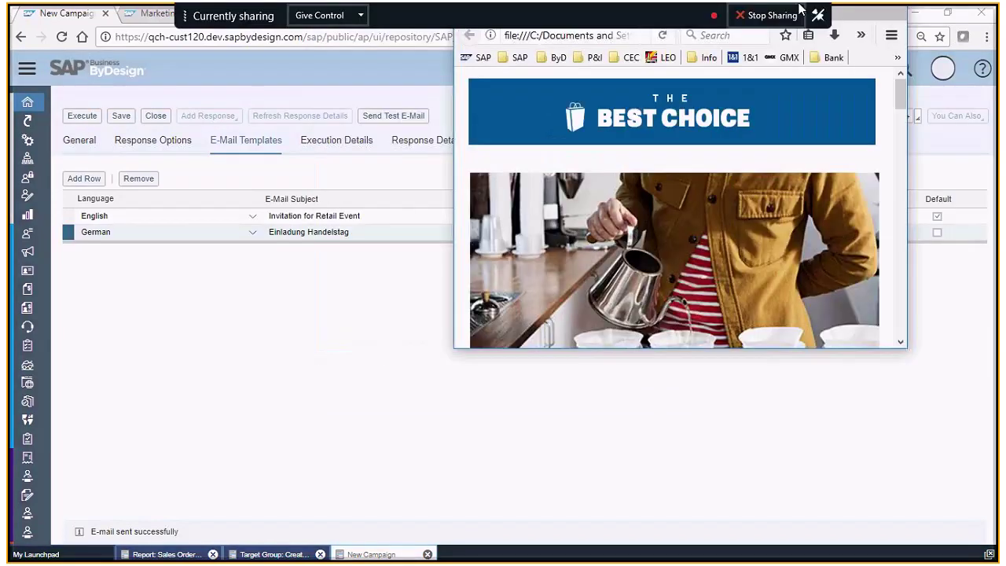
double_click(800, 9)
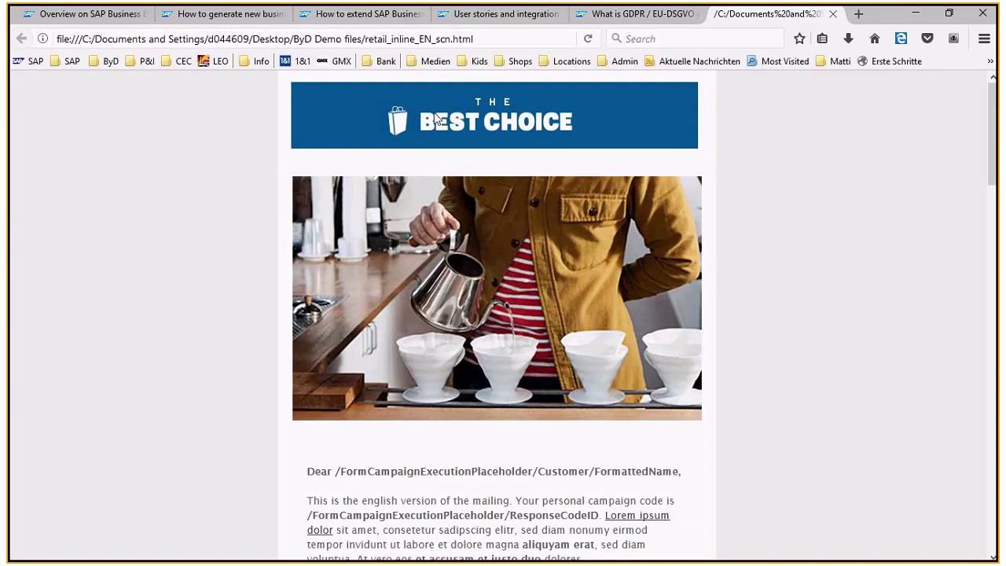
scroll(438, 147, down, 2)
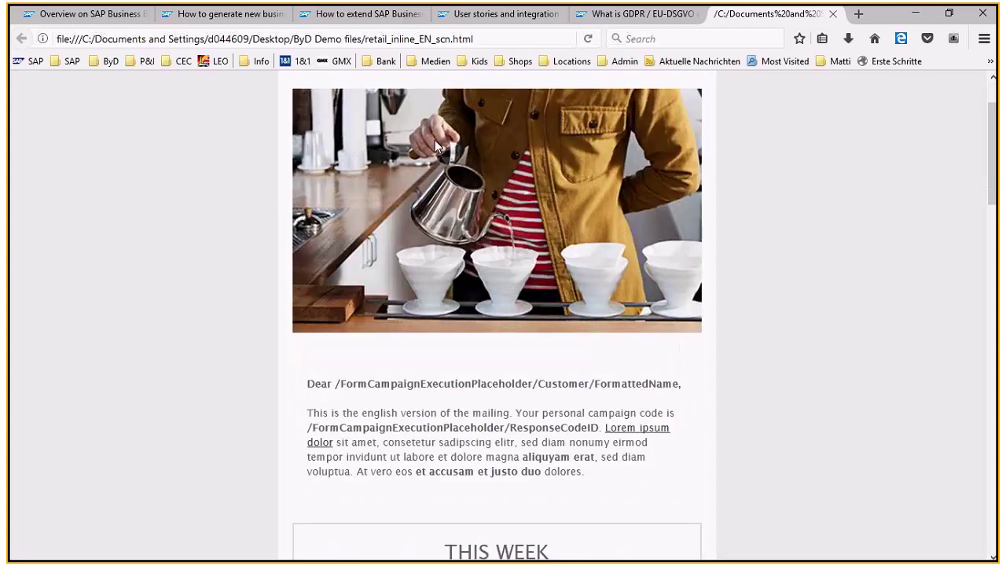
scroll(331, 306, down, 2)
drag(333, 305, 683, 314)
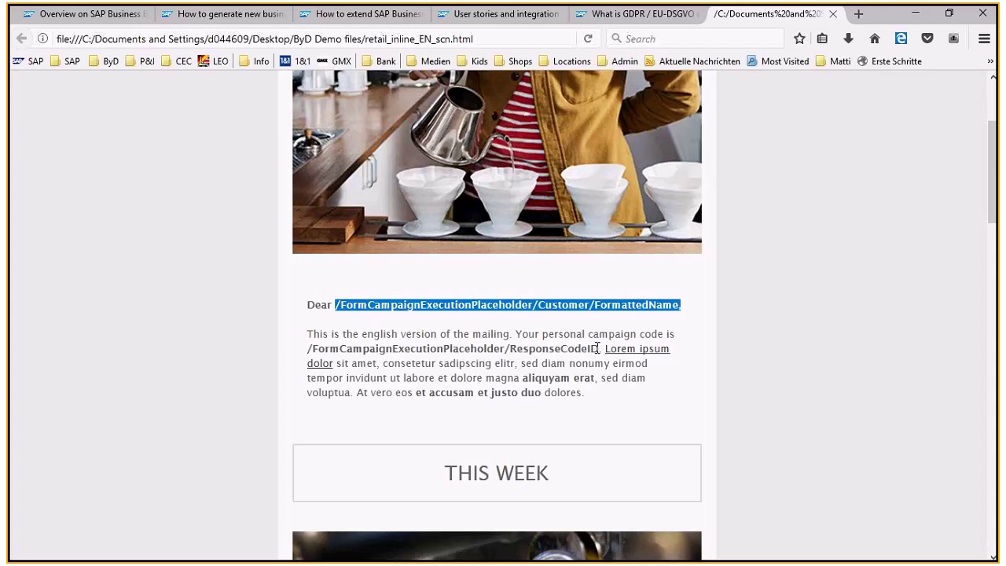
drag(598, 348, 308, 348)
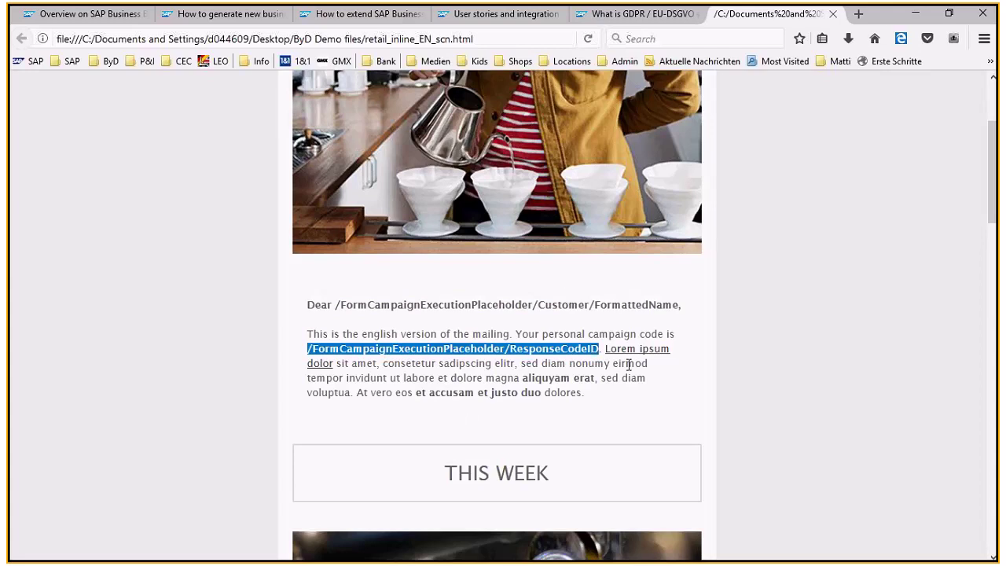
Return from the Firefox preview to the SAP New Campaign window.
key(alt+Tab)
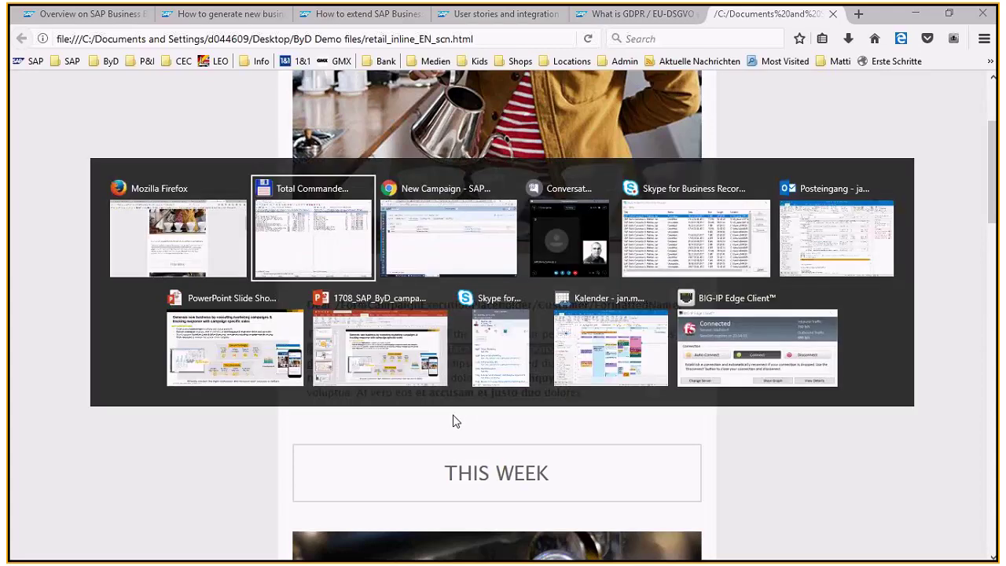
key(Tab)
key(Tab)
key(Tab)
key(Tab)
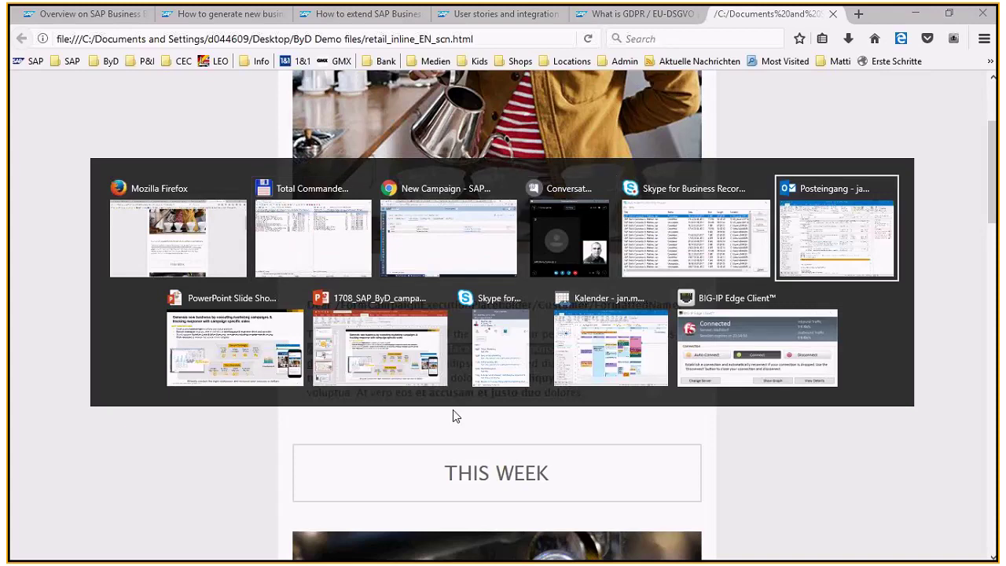
key(Escape)
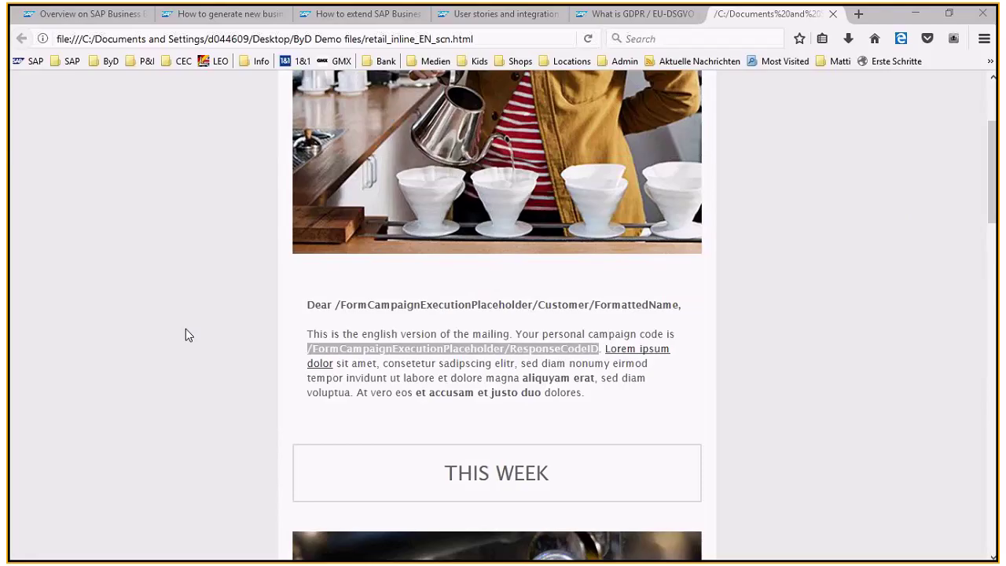
key(alt+Tab)
key(shift+Tab)
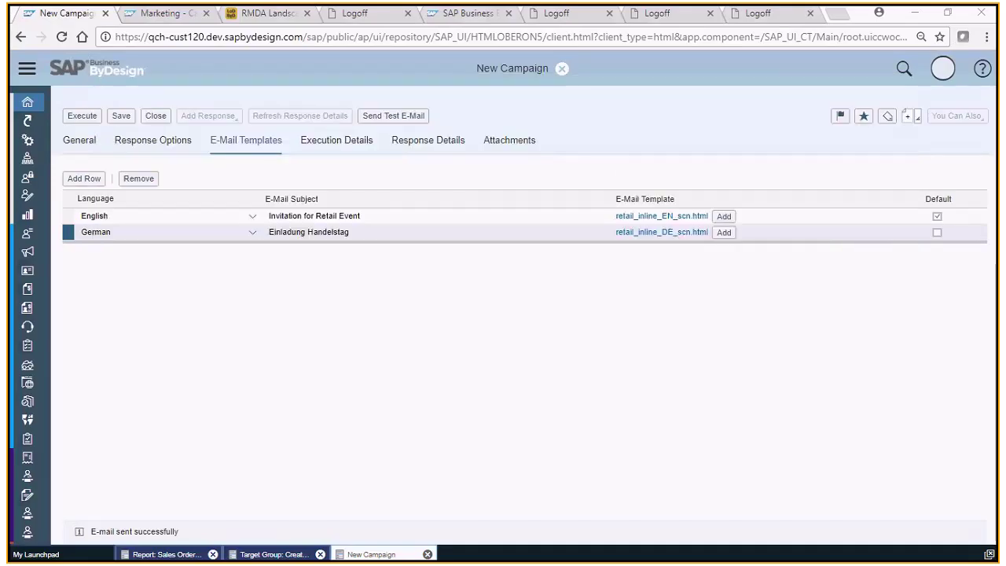
Bring up the received 'Invitation for Retail Event' test mail and highlight the filled-in customer name.
key(alt+Tab)
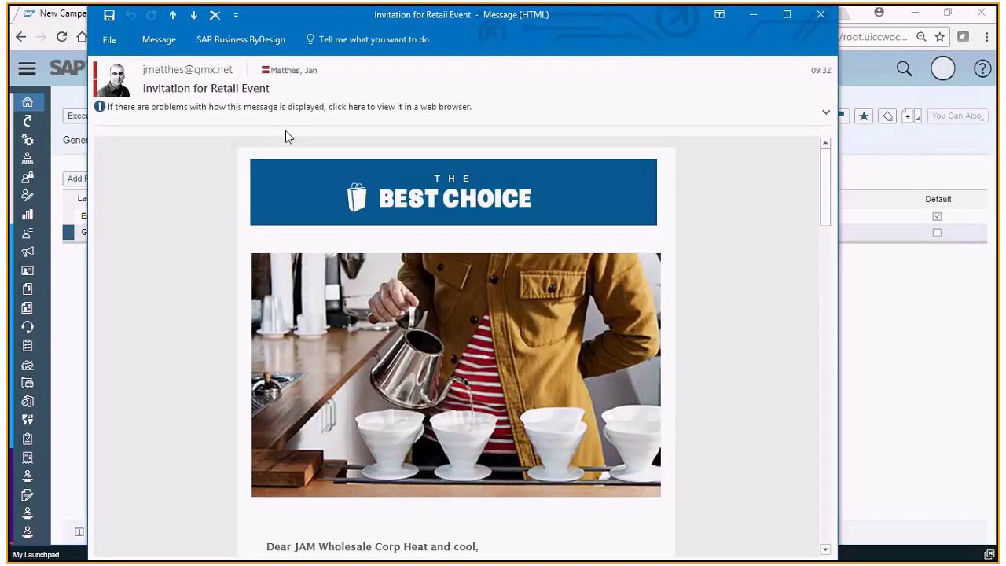
mouse_move(173, 72)
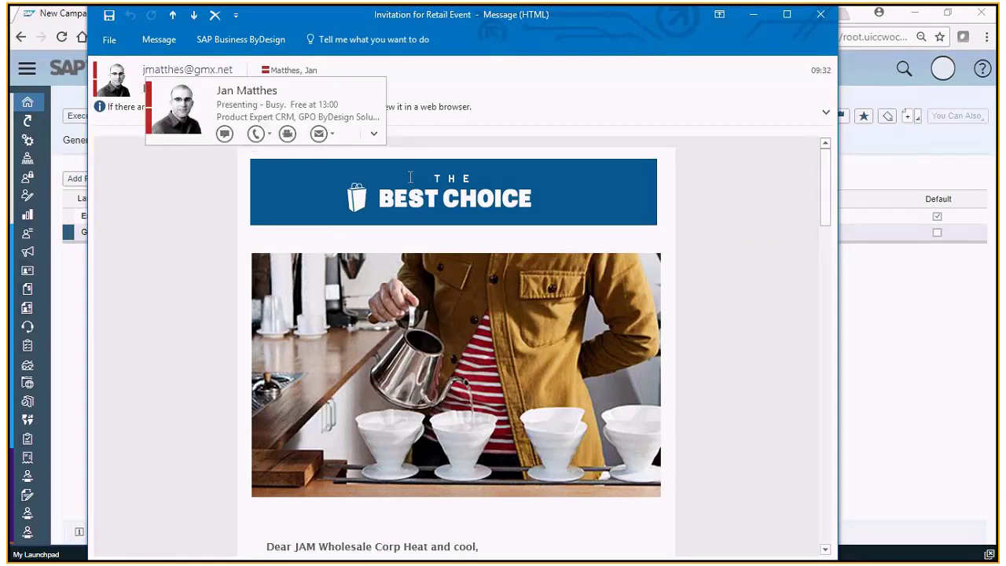
scroll(456, 251, down, 1)
scroll(482, 297, down, 1)
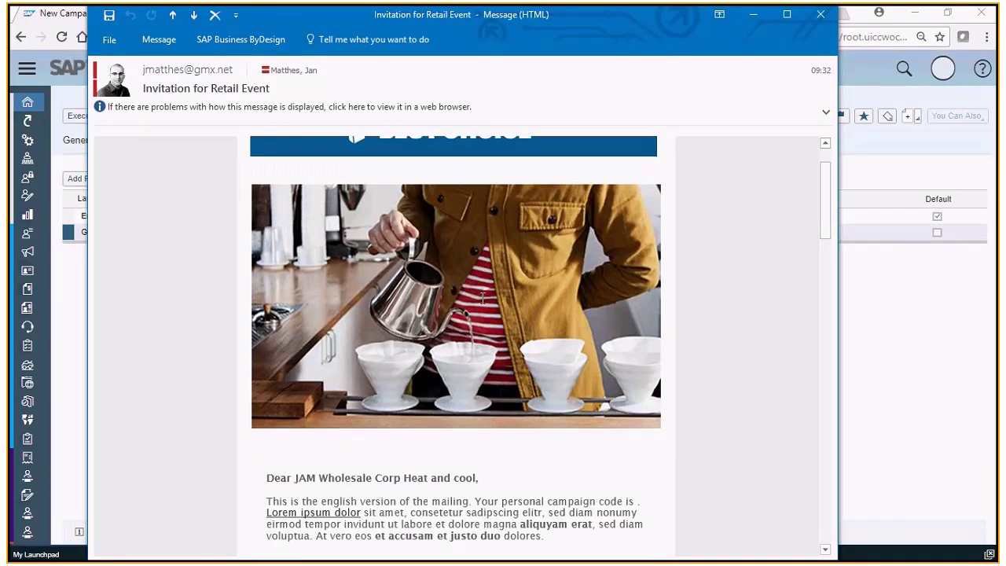
scroll(483, 297, down, 1)
drag(329, 16, 346, 23)
scroll(498, 419, down, 1)
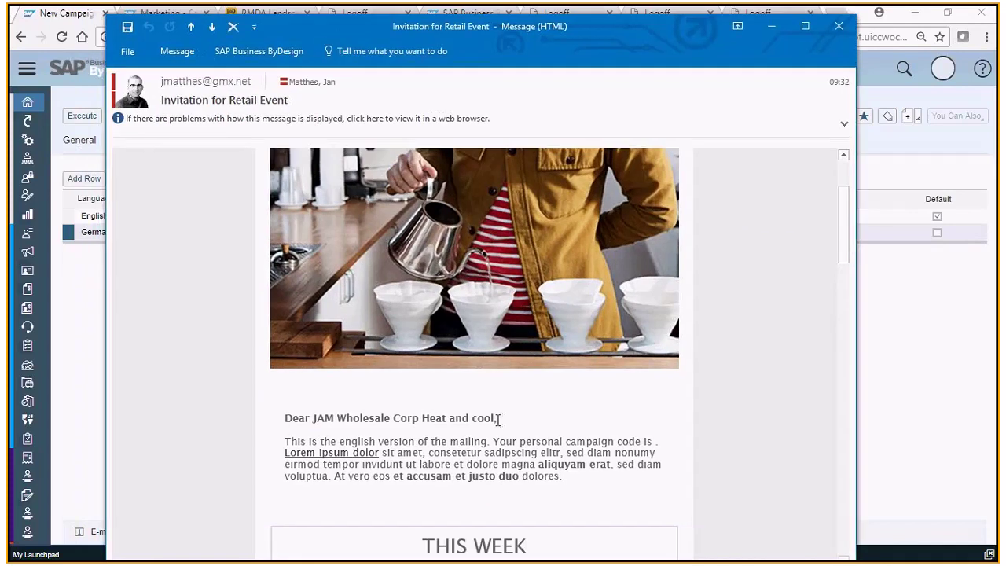
drag(497, 420, 313, 418)
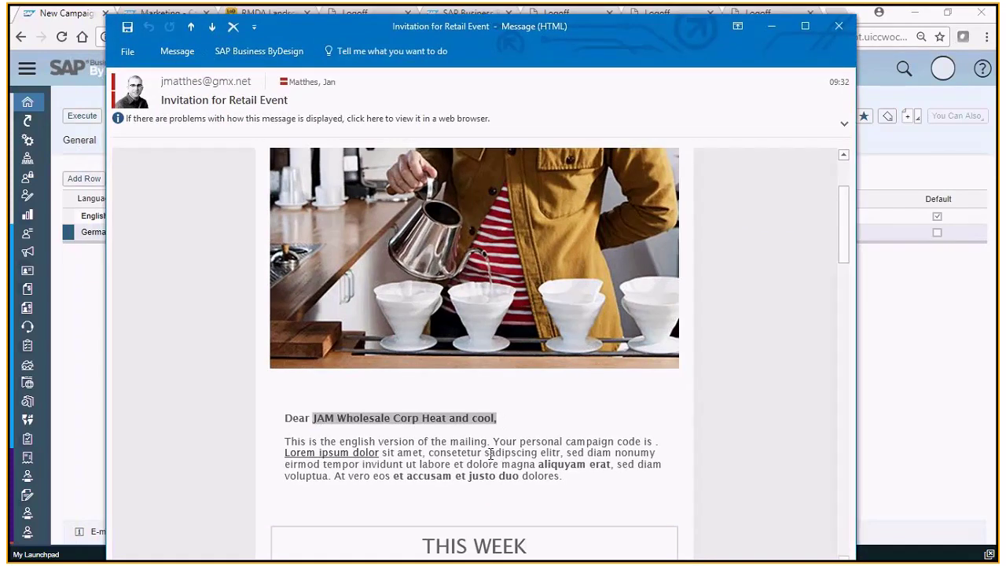
Scroll through the rest of the test e-mail body and back up.
scroll(491, 454, down, 1)
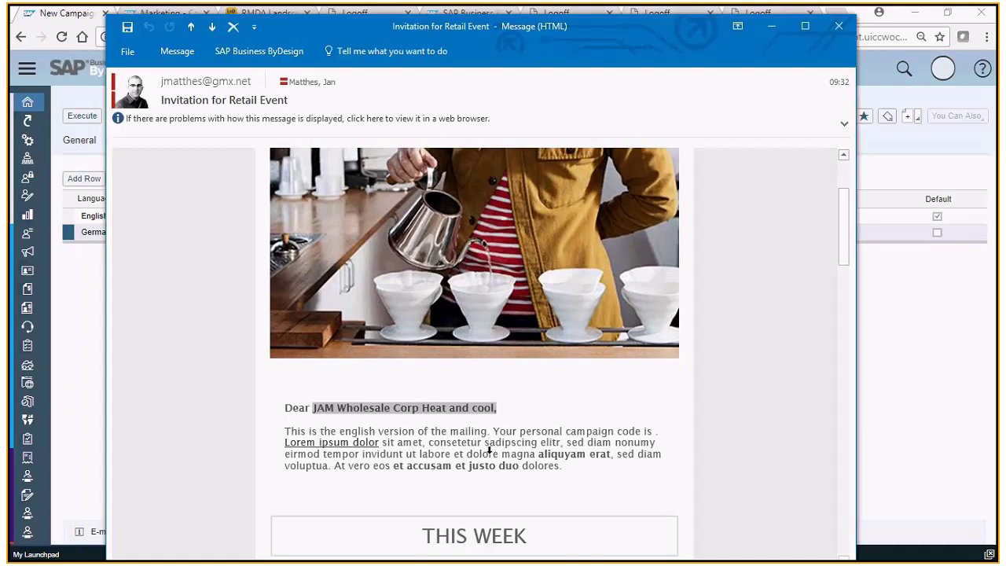
scroll(489, 449, down, 4)
scroll(684, 406, down, 2)
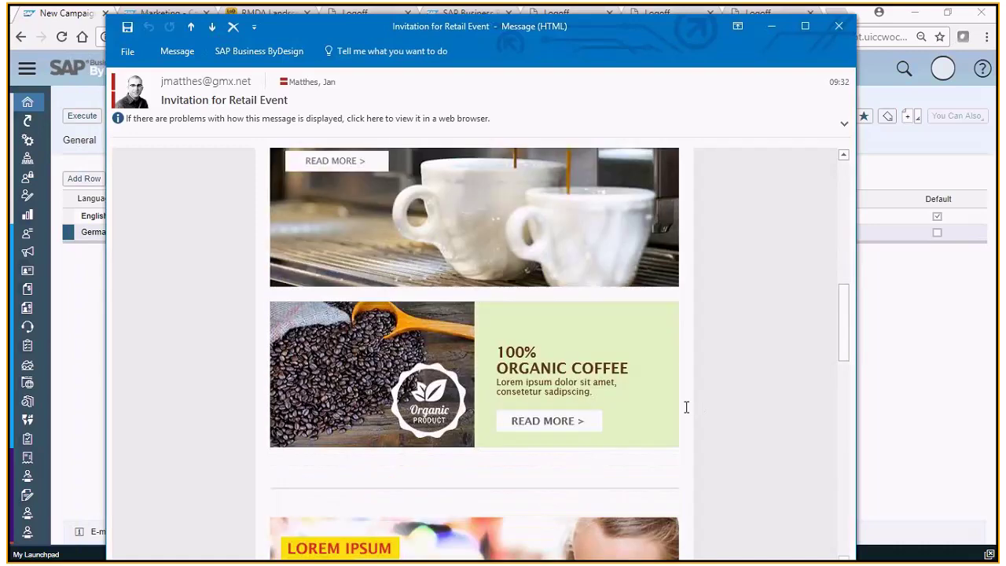
scroll(687, 407, down, 5)
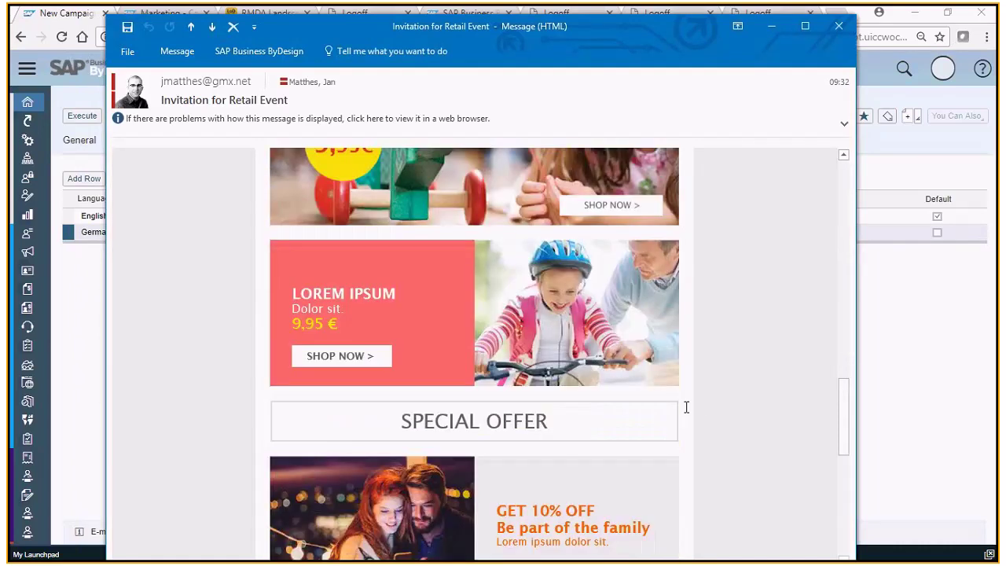
scroll(686, 407, down, 5)
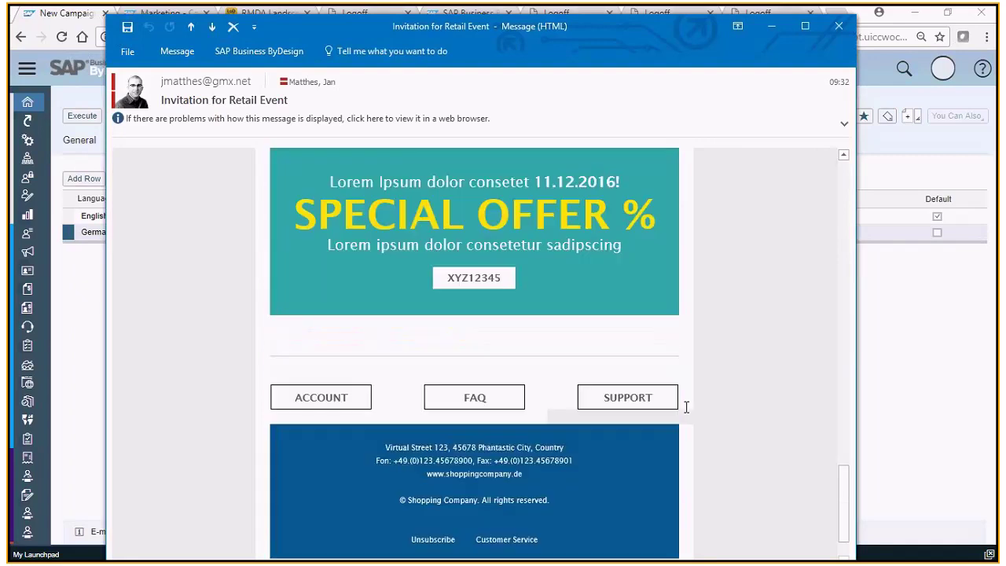
scroll(686, 407, up, 4)
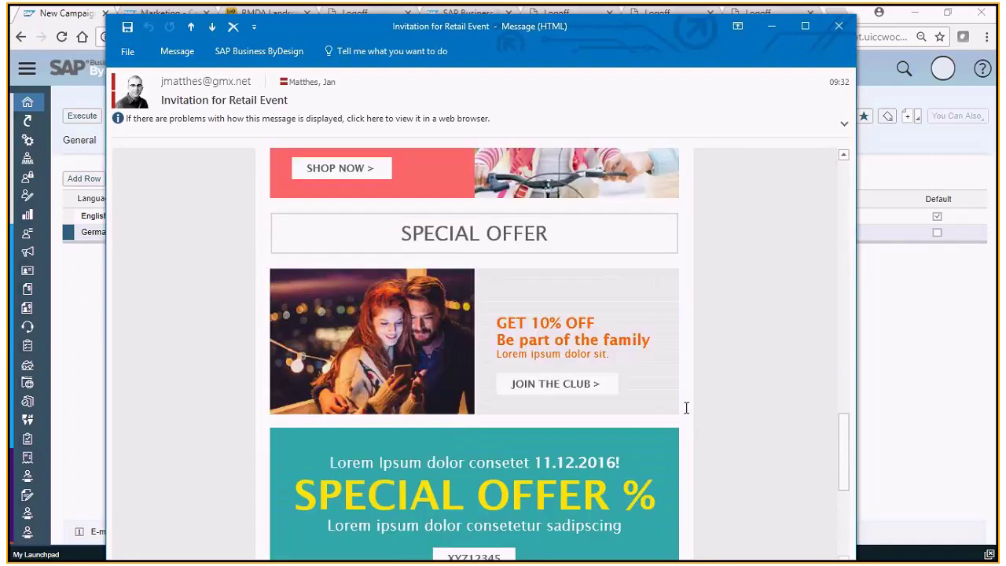
scroll(686, 407, up, 5)
scroll(686, 405, up, 1)
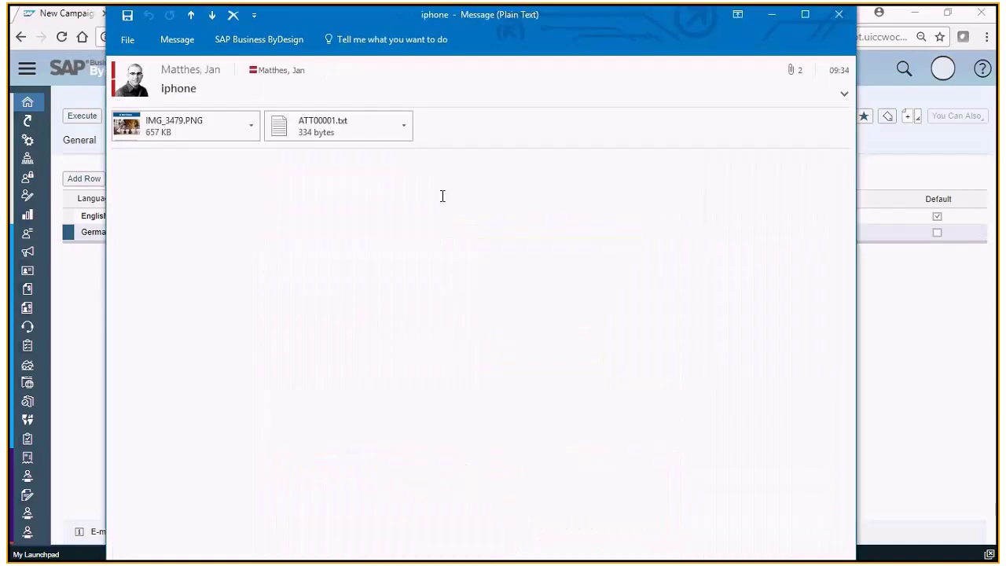
View the IMG_3479.PNG German mailing screenshot in IrfanView, then dismiss the PDF.DLL error.
click(173, 128)
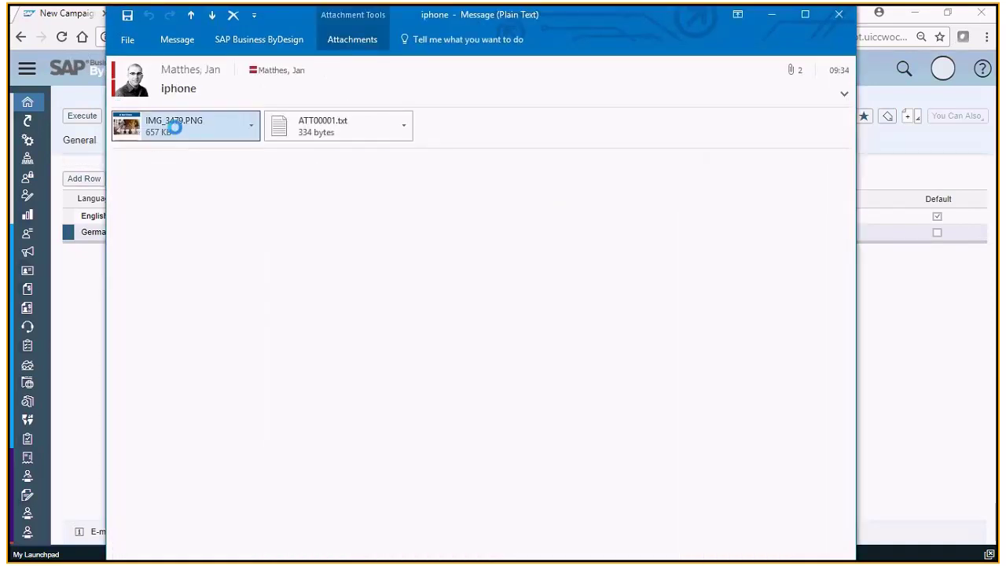
double_click(174, 128)
click(409, 317)
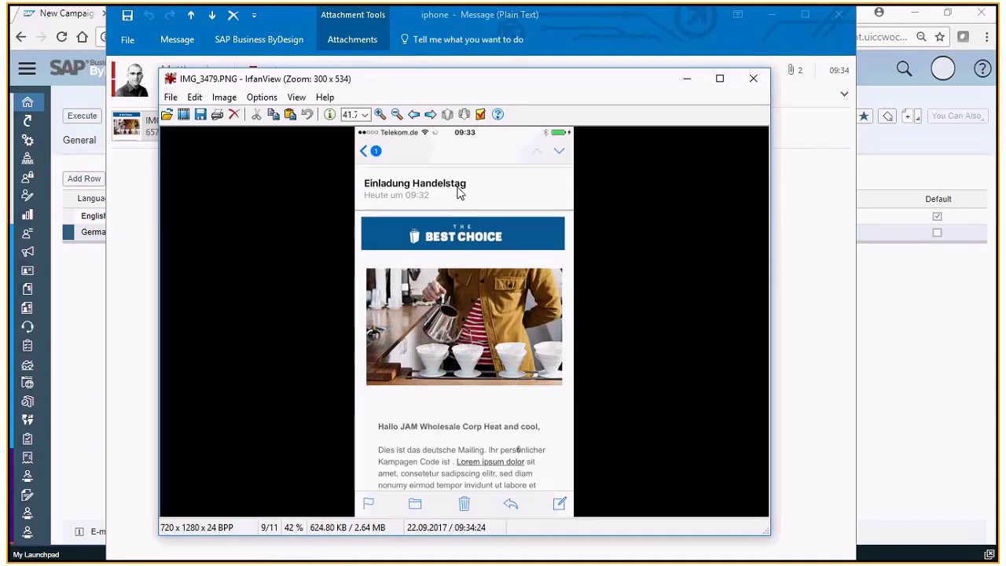
scroll(465, 385, down, 1)
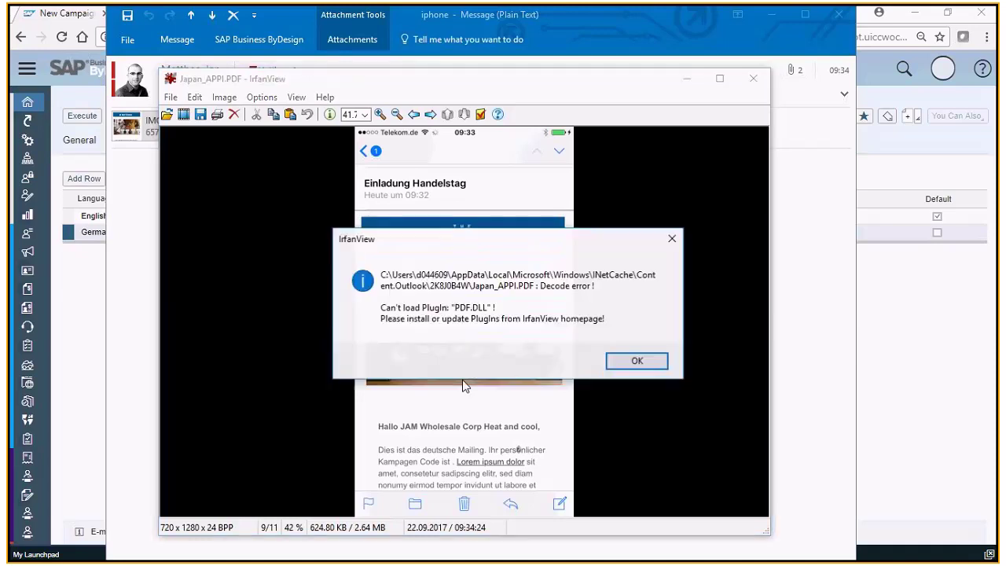
click(640, 358)
key(alt+Tab)
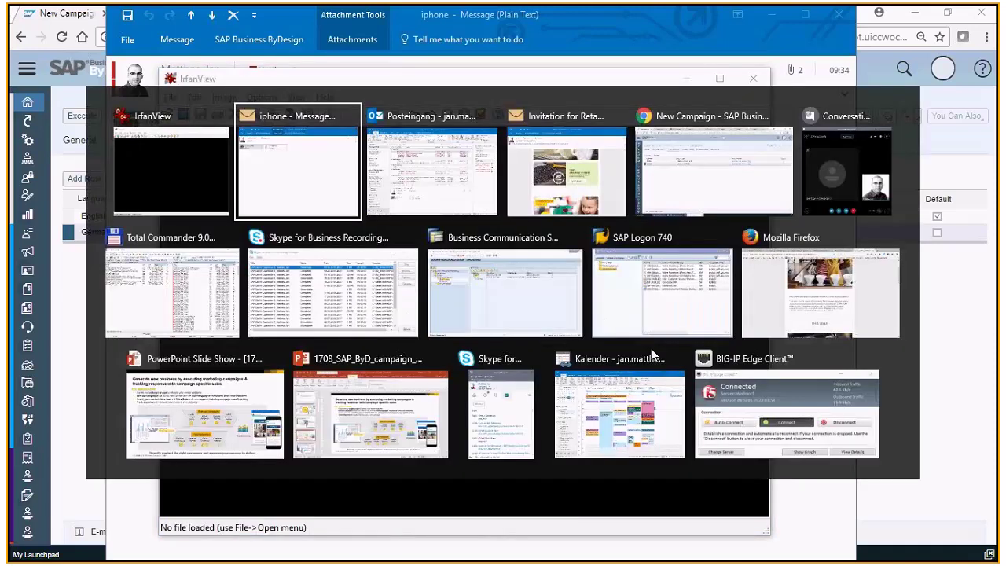
Add Positive as the campaign's first response option and mark it as default.
key(alt+Tab)
key(alt+Tab)
key(alt+Tab)
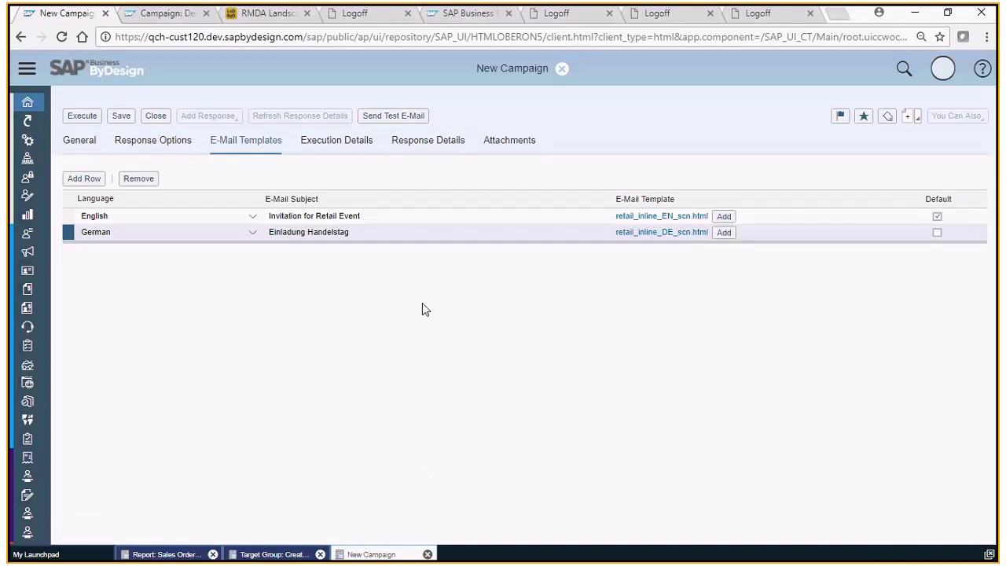
click(170, 146)
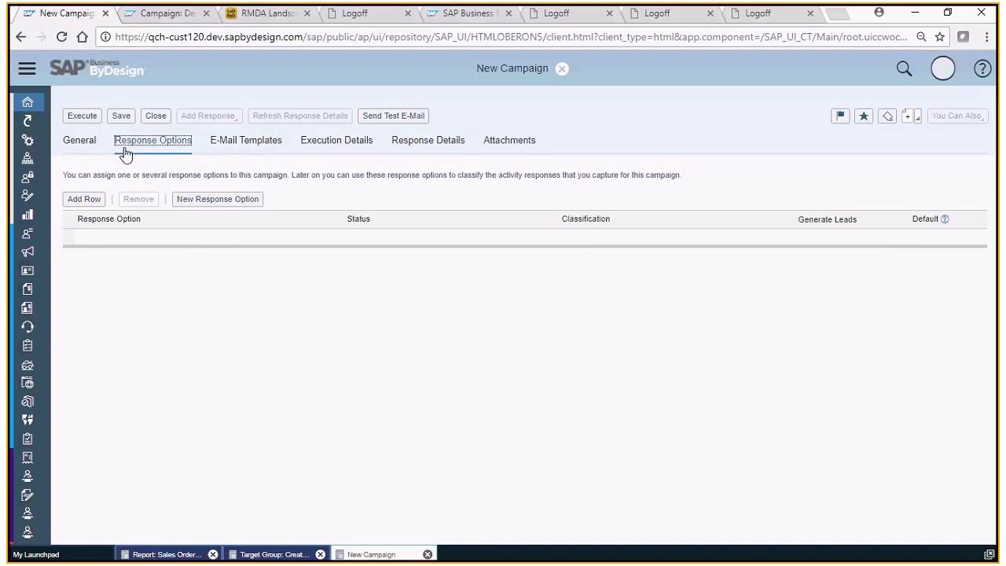
click(90, 201)
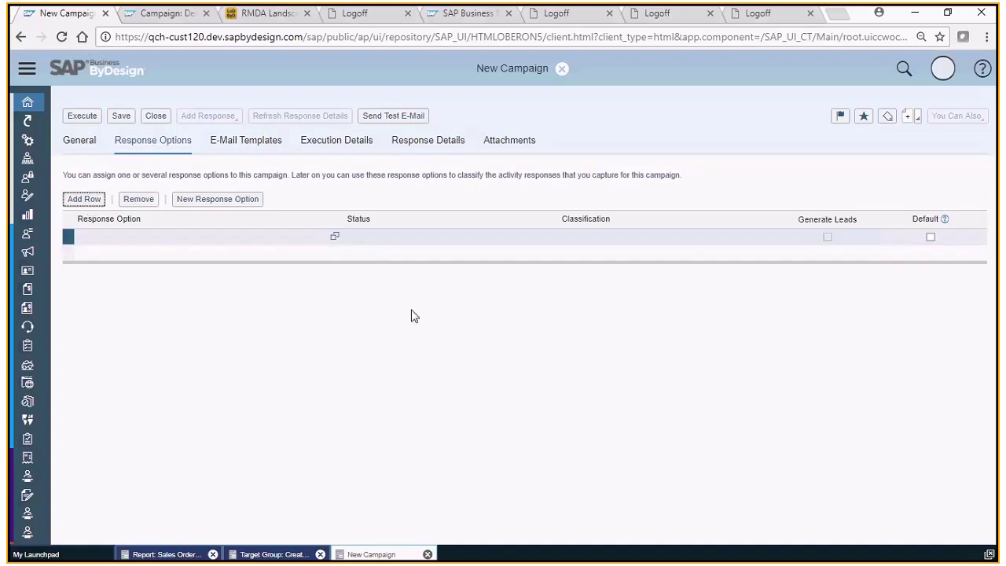
click(336, 239)
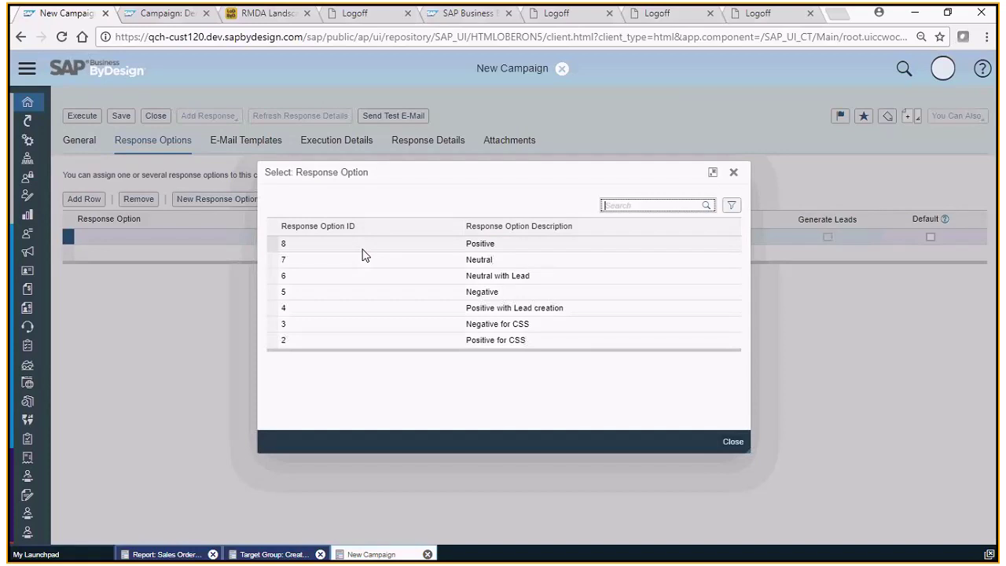
click(475, 245)
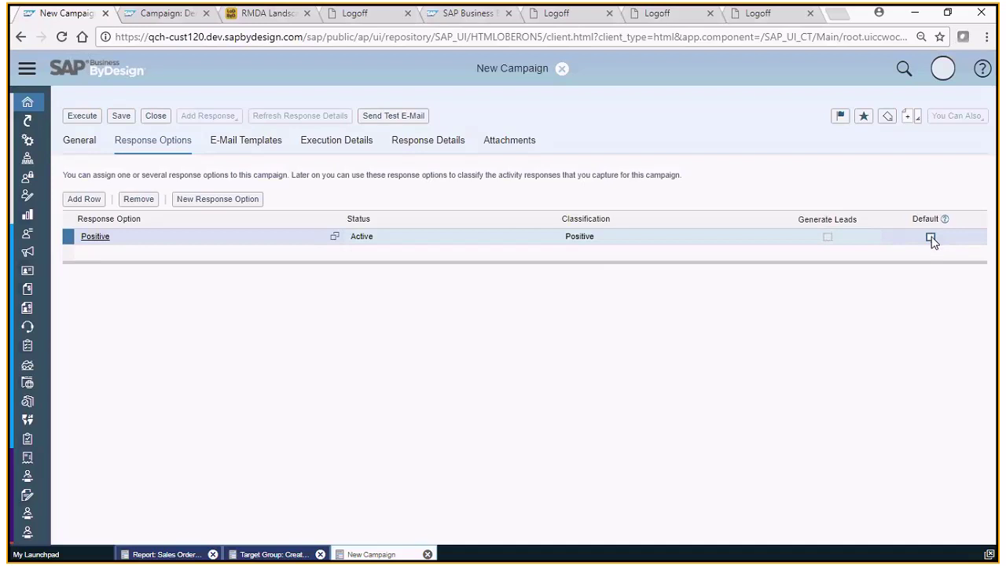
click(931, 238)
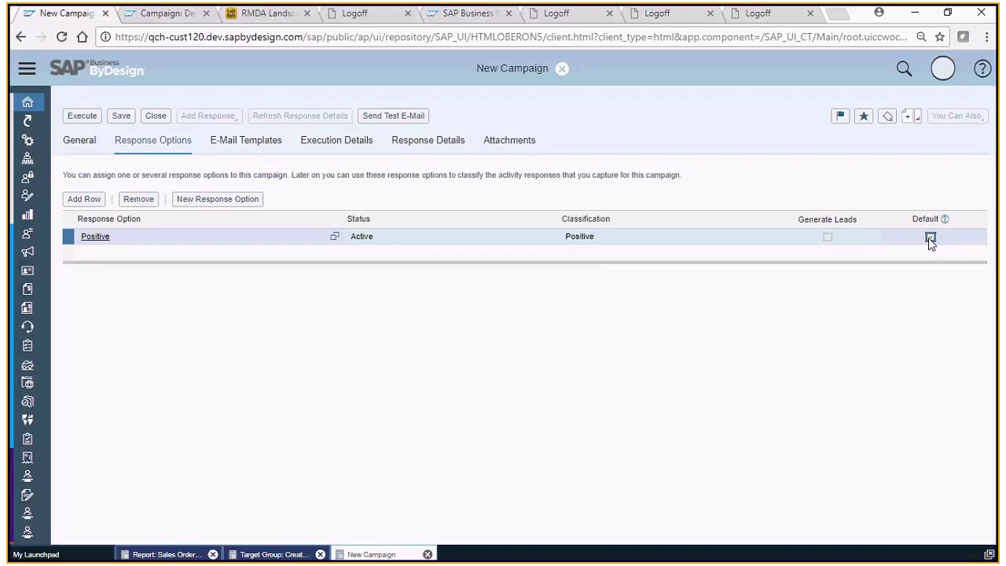
Add Neutral and Negative as further response options.
click(194, 251)
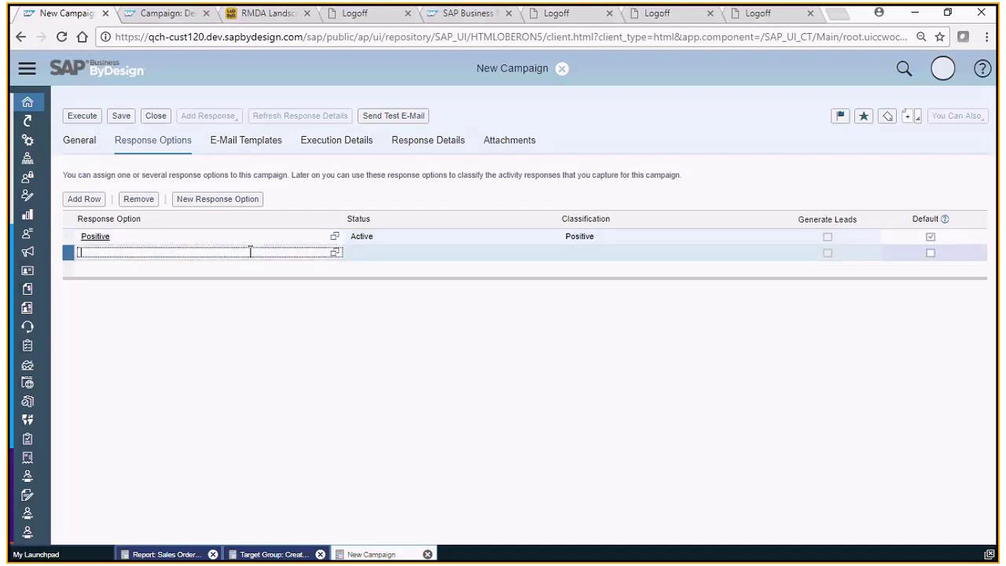
click(334, 253)
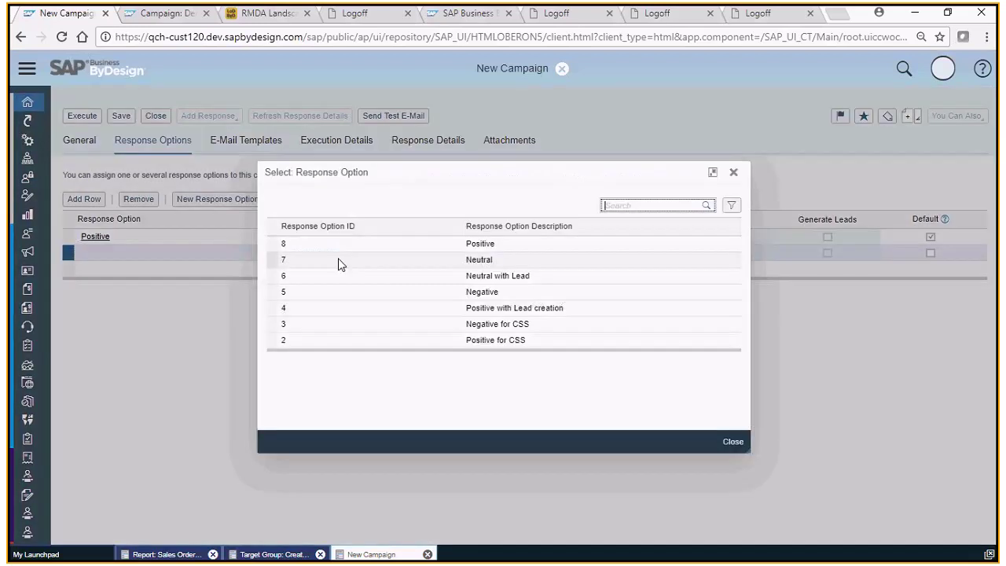
click(502, 260)
click(502, 266)
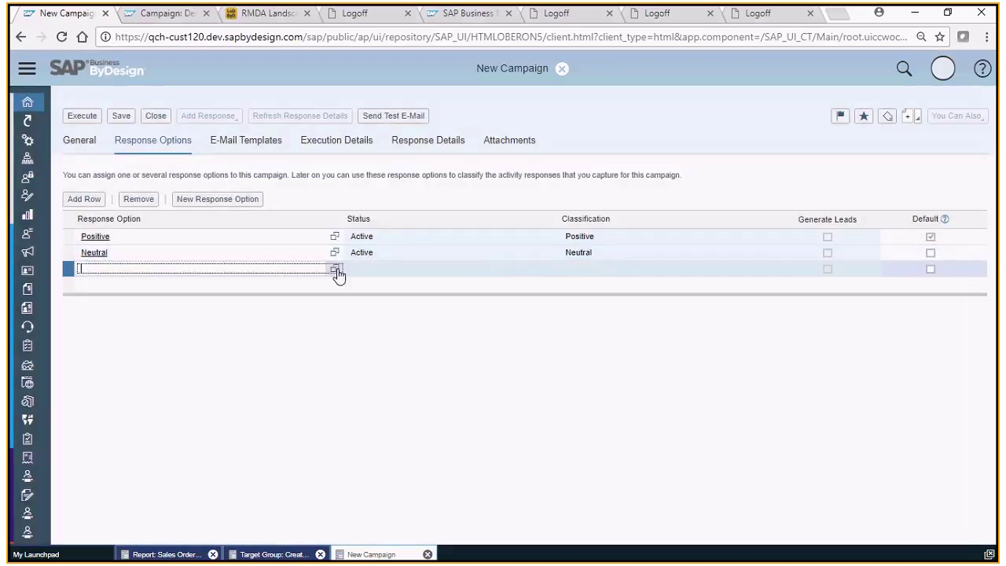
click(337, 271)
click(478, 291)
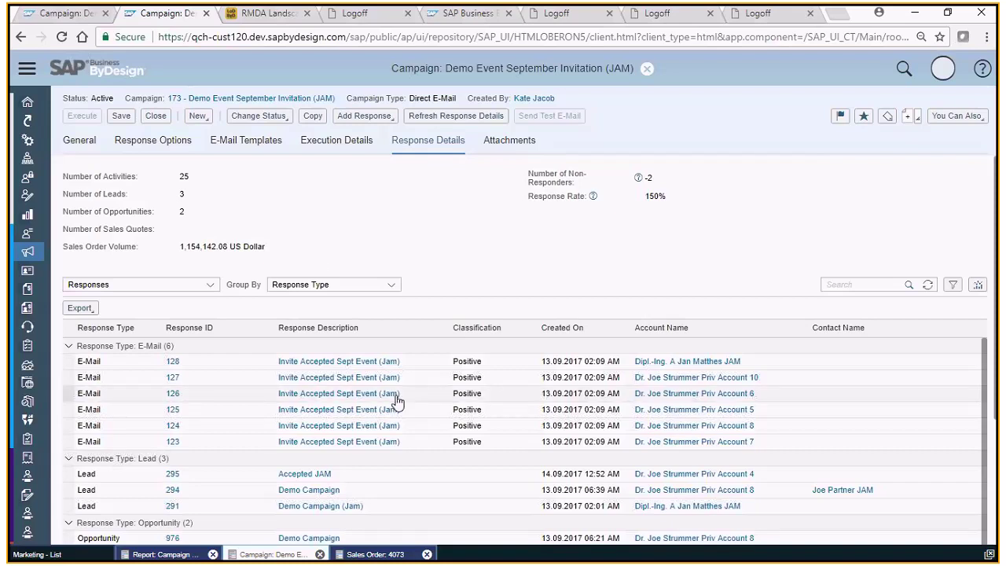
Scroll the campaign's response details down to the sales orders and open Demo order 3927.
scroll(355, 383, down, 1)
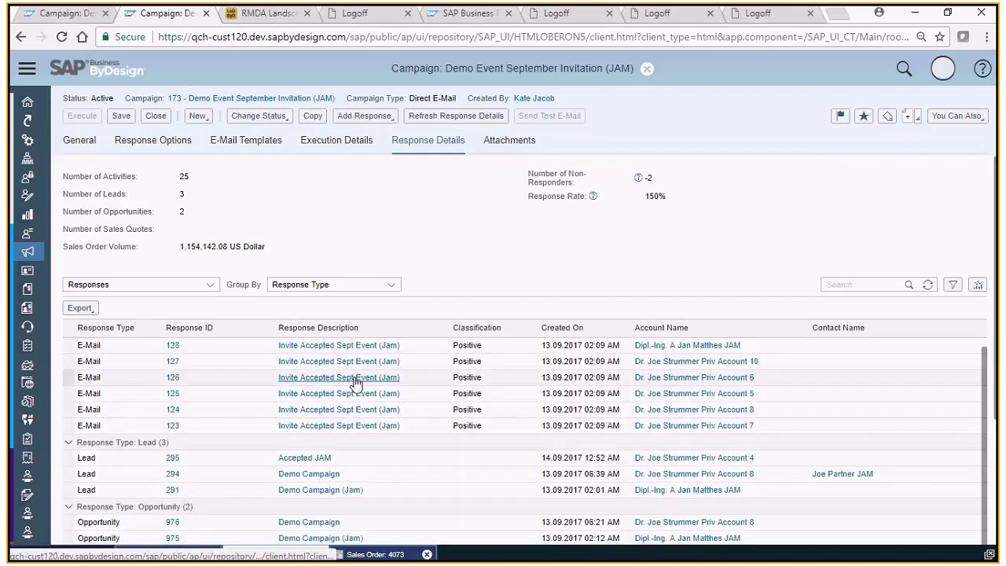
scroll(355, 382, up, 1)
scroll(355, 383, down, 1)
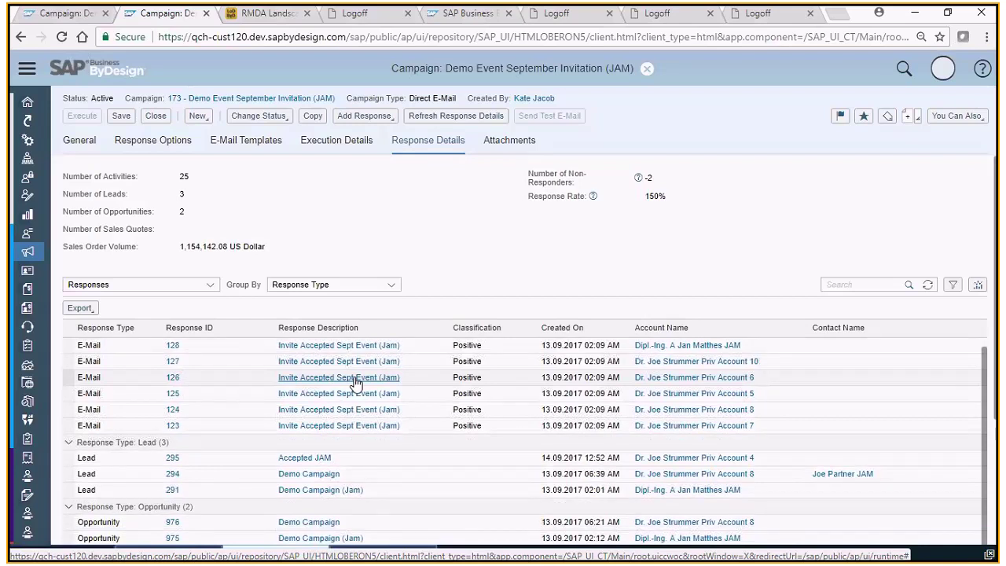
scroll(355, 383, down, 4)
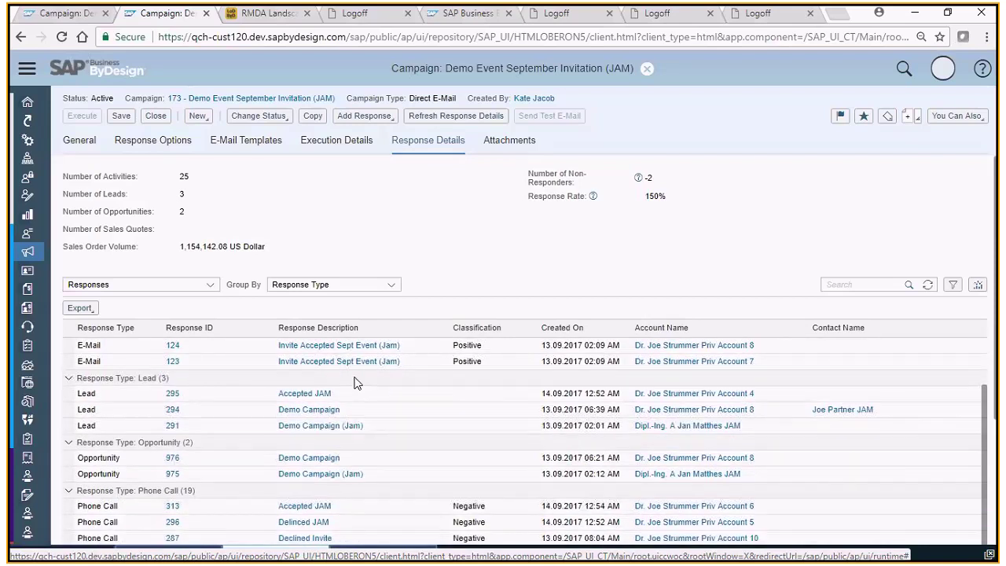
scroll(354, 383, down, 6)
scroll(704, 432, down, 1)
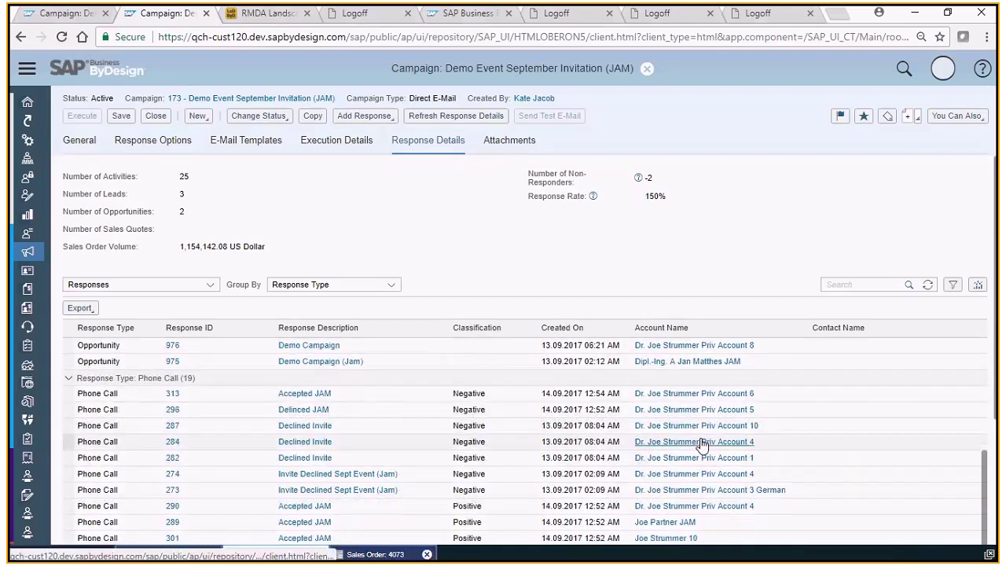
scroll(702, 445, down, 5)
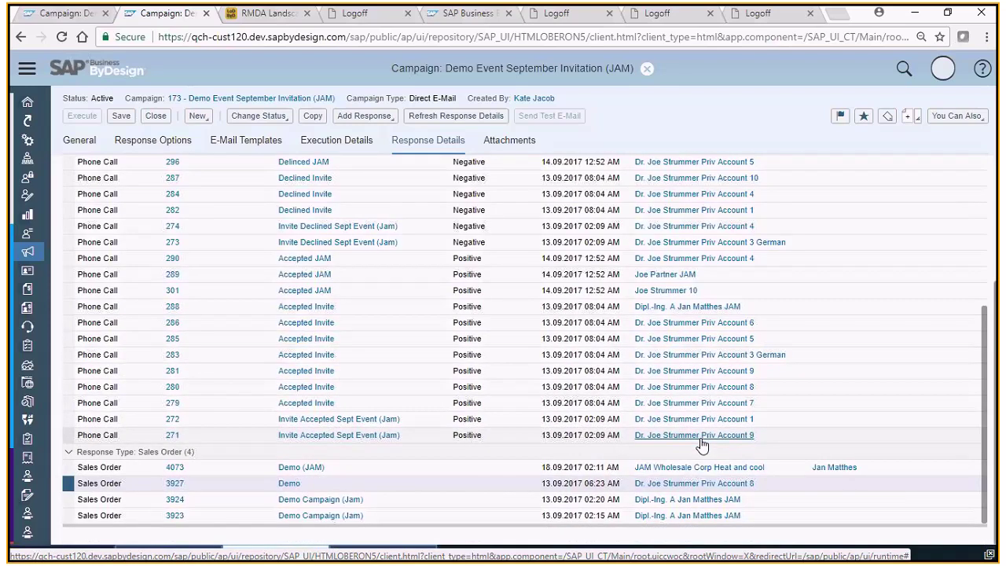
click(289, 484)
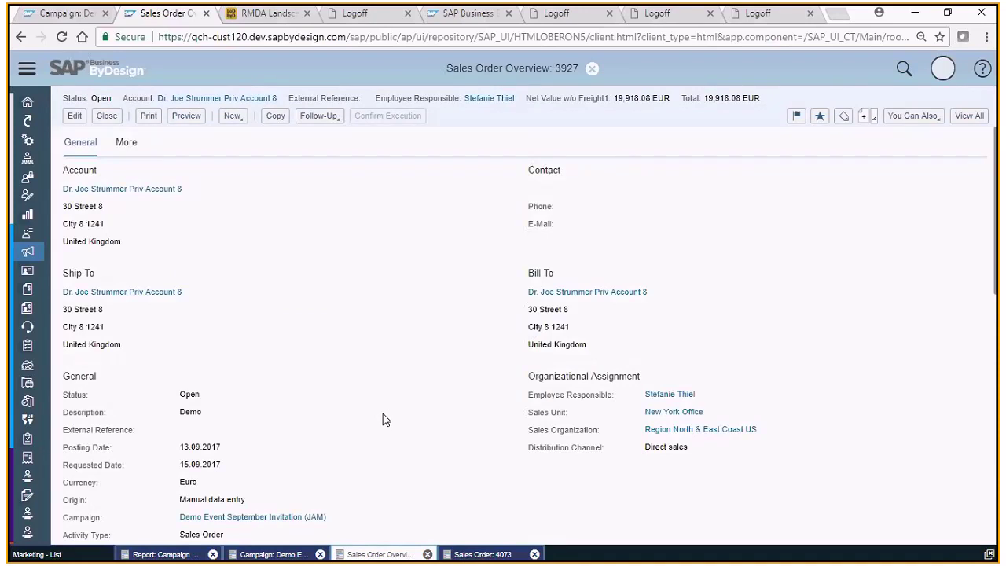
Expand item 10.MCF-0001's pricing to show the -4.00% Campaign Discount (JAM) of -829.92 EUR.
scroll(383, 420, down, 2)
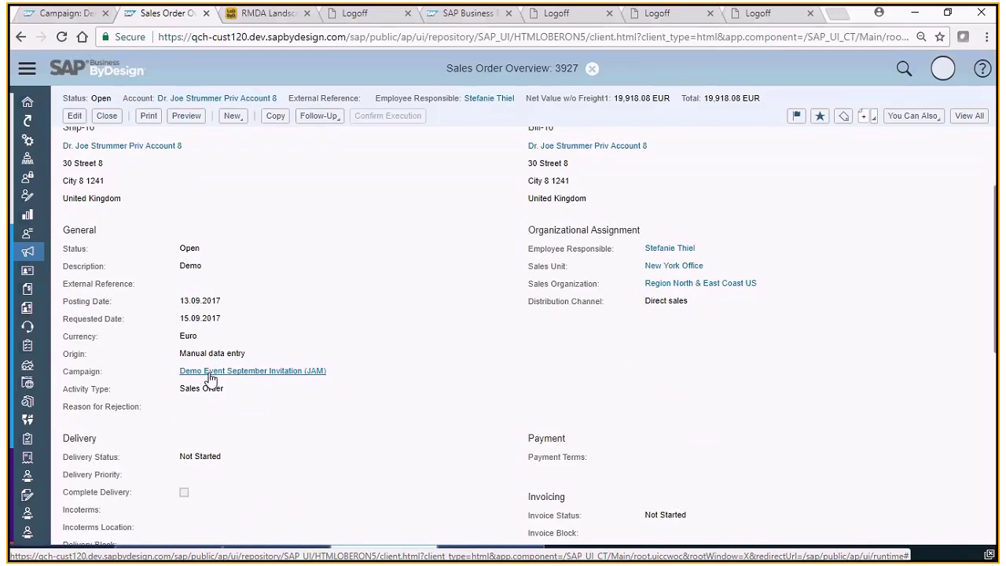
click(969, 118)
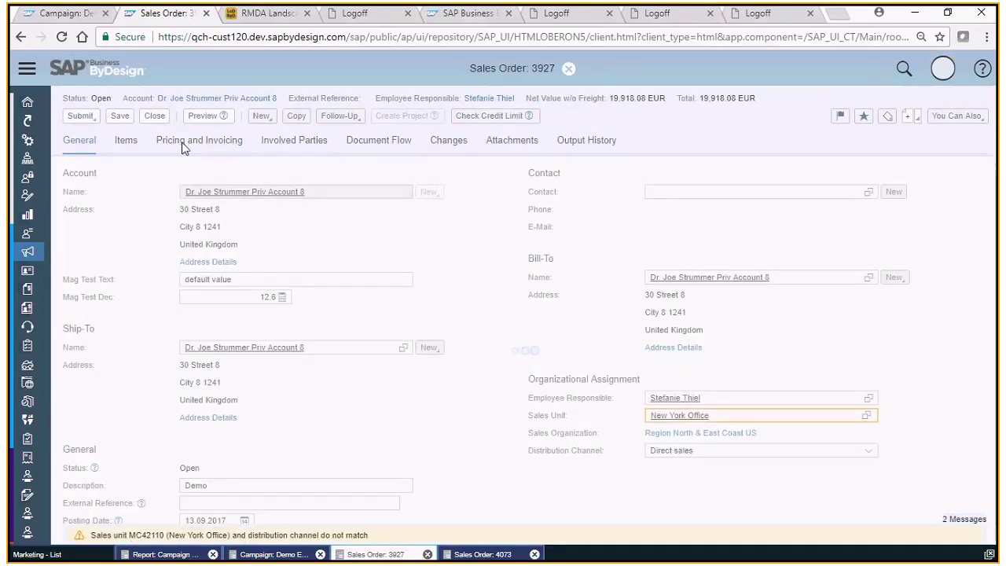
click(186, 143)
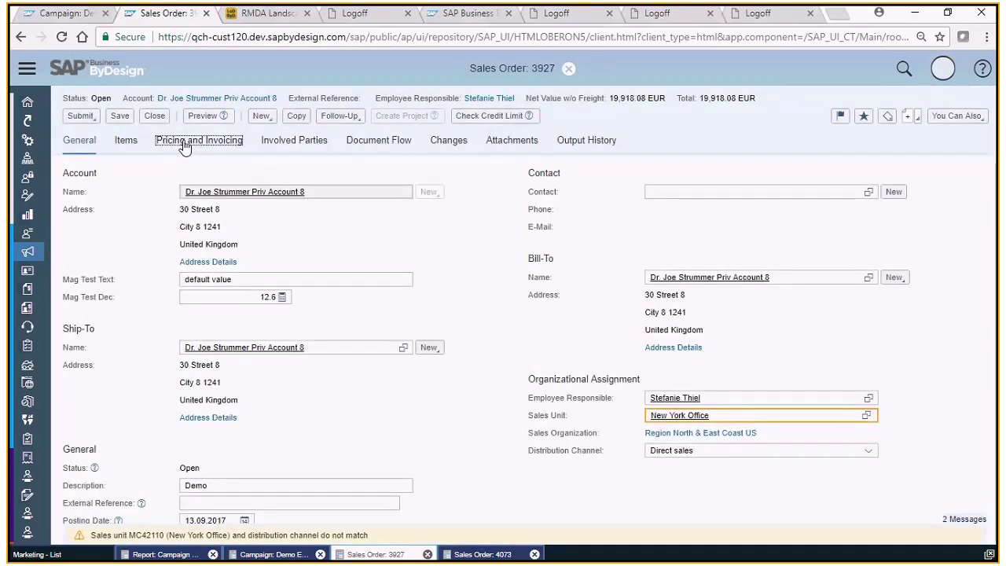
click(82, 311)
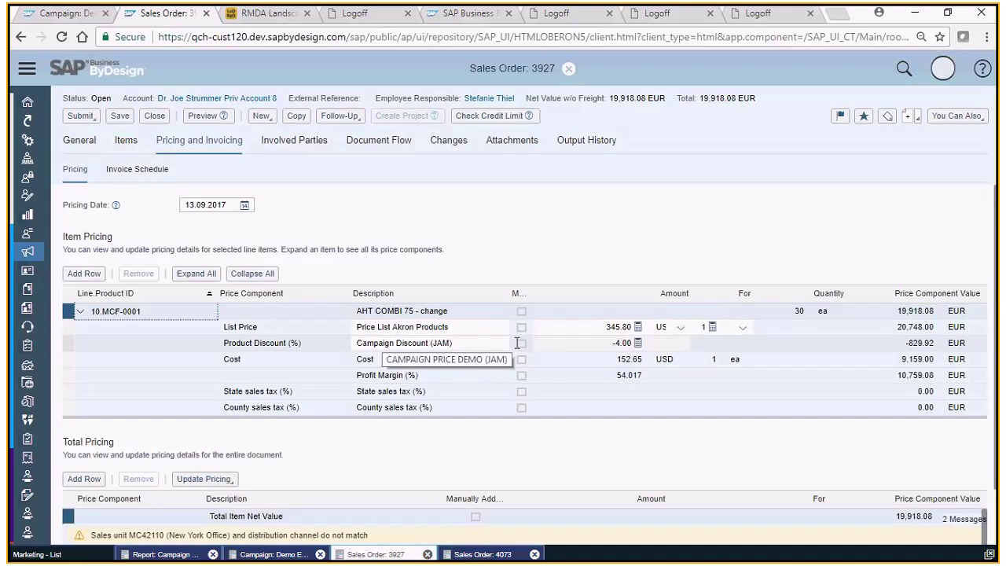
Put sales order 3927's -4.00 Campaign Discount (JAM) amount into edit, then switch windows.
click(611, 342)
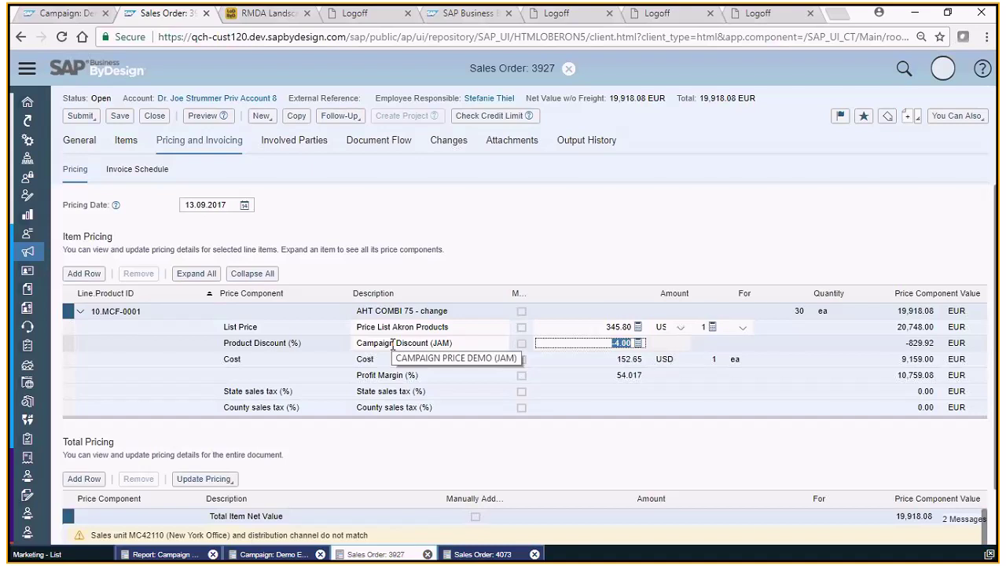
key(alt+Tab)
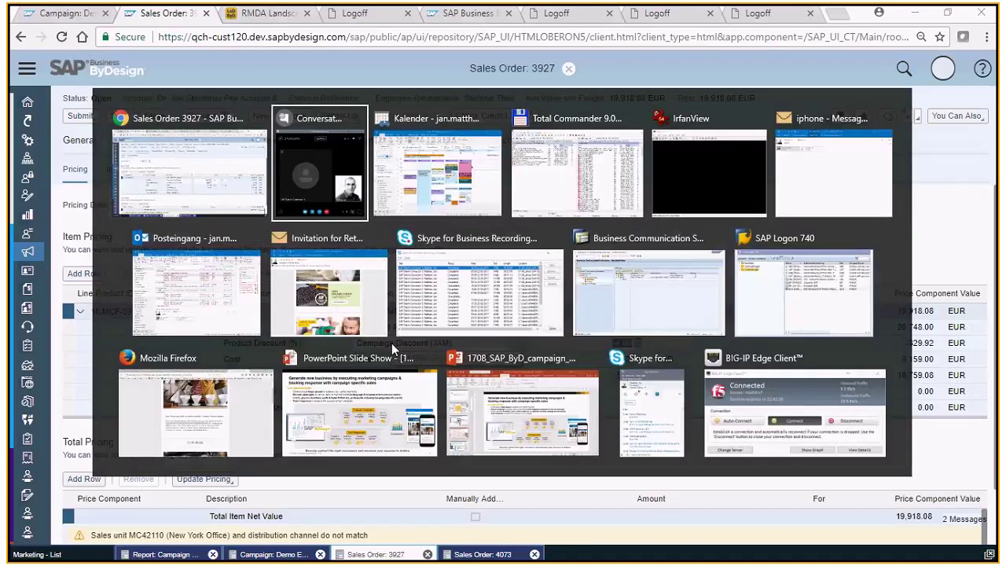
Show the PowerPoint slide on generating new business with campaigns, then return toward the sales order.
key(Tab)
key(Tab)
key(Tab)
key(Tab)
key(Tab)
key(Tab)
key(Tab)
key(Tab)
key(Tab)
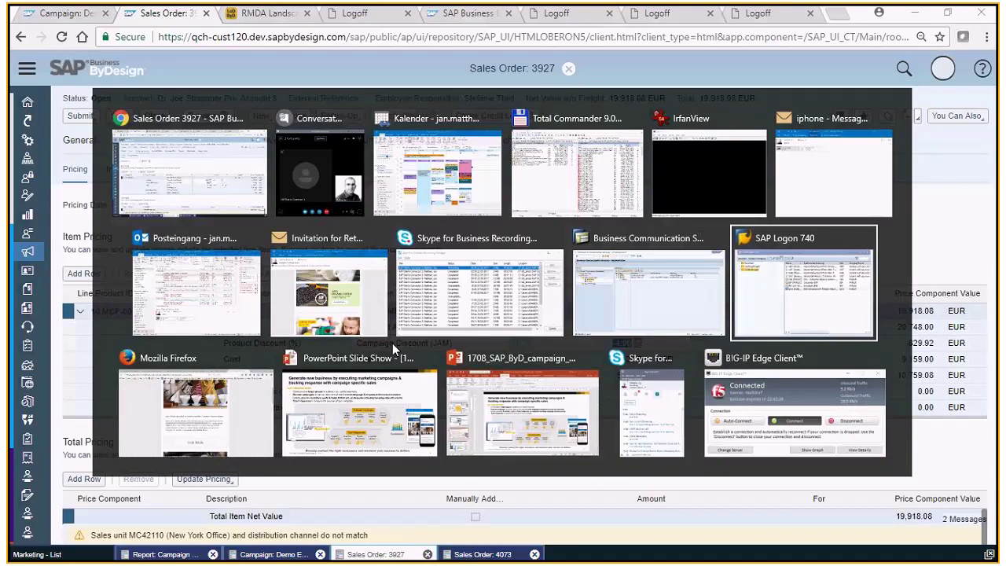
click(393, 342)
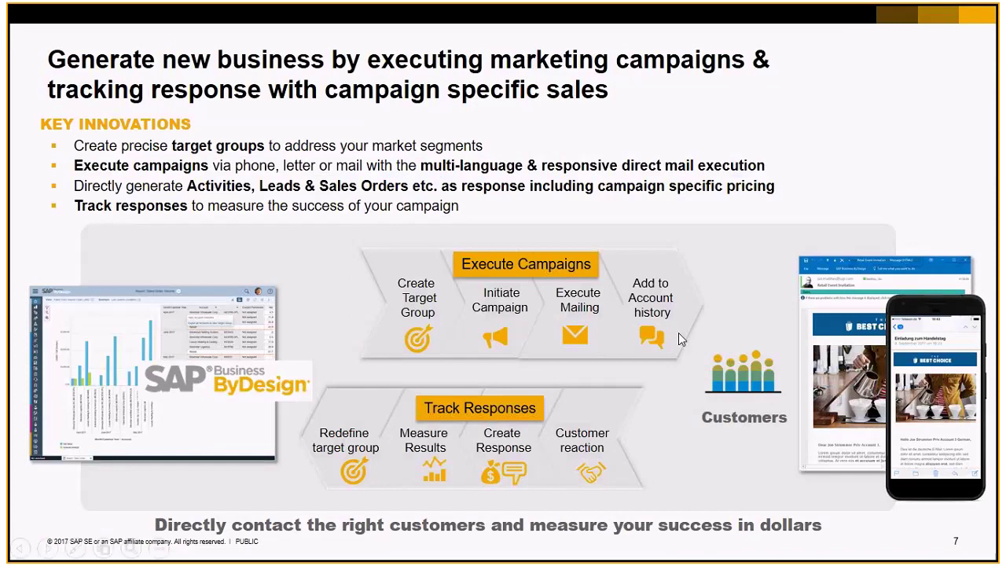
key(alt+Tab)
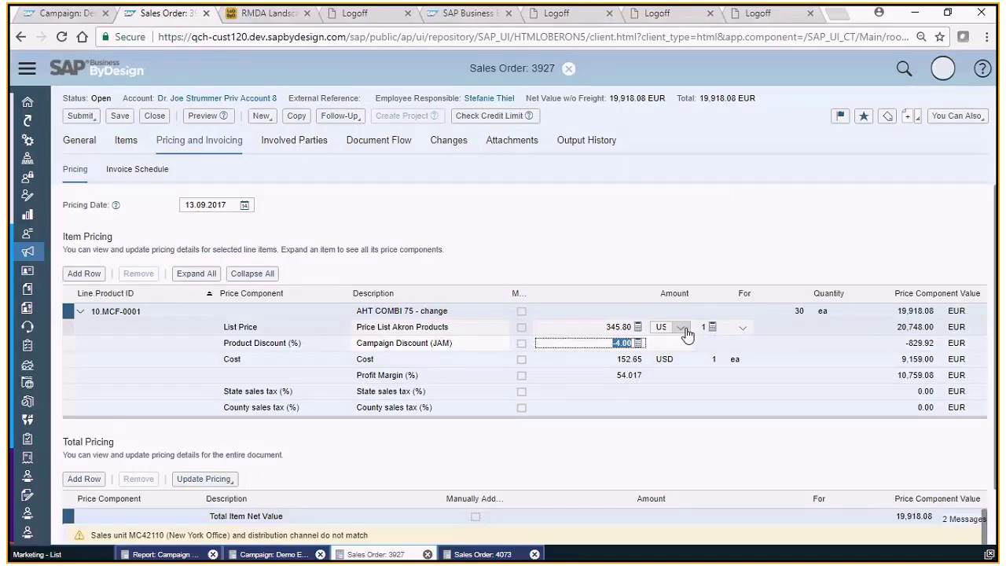
Display the Campaign Analysis bubble chart and read September Invitation's 1,154,142 sales volume.
click(162, 554)
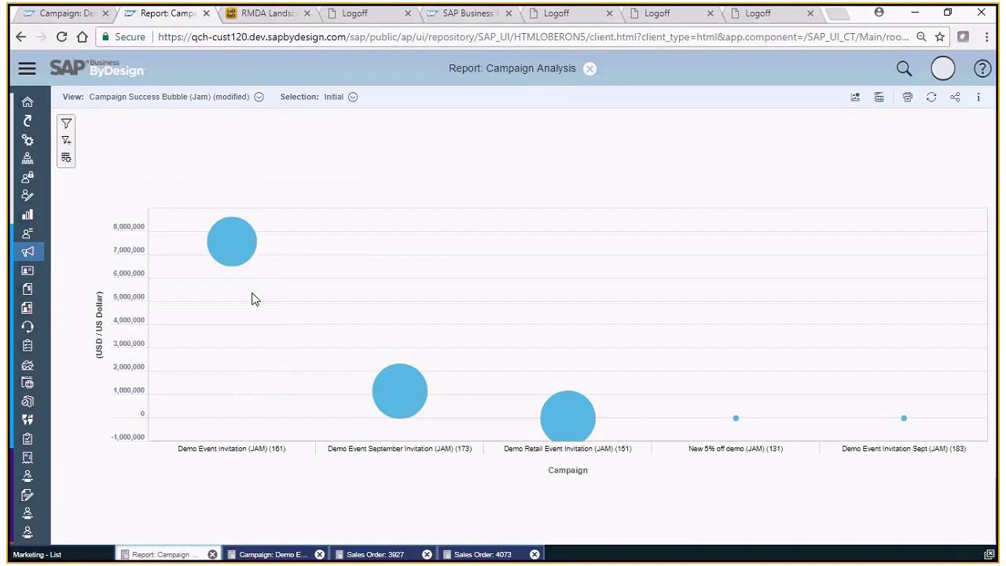
mouse_move(236, 258)
mouse_move(406, 408)
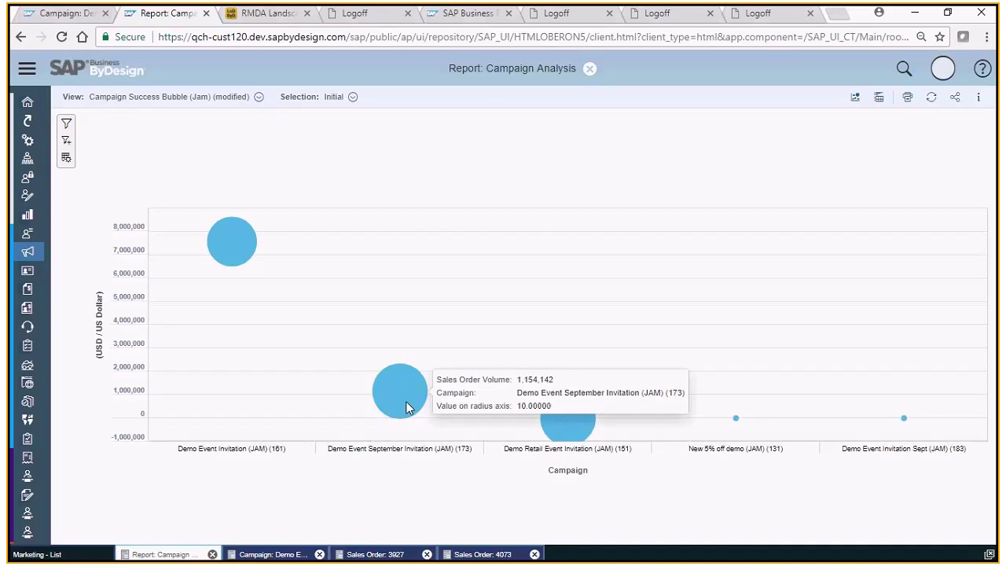